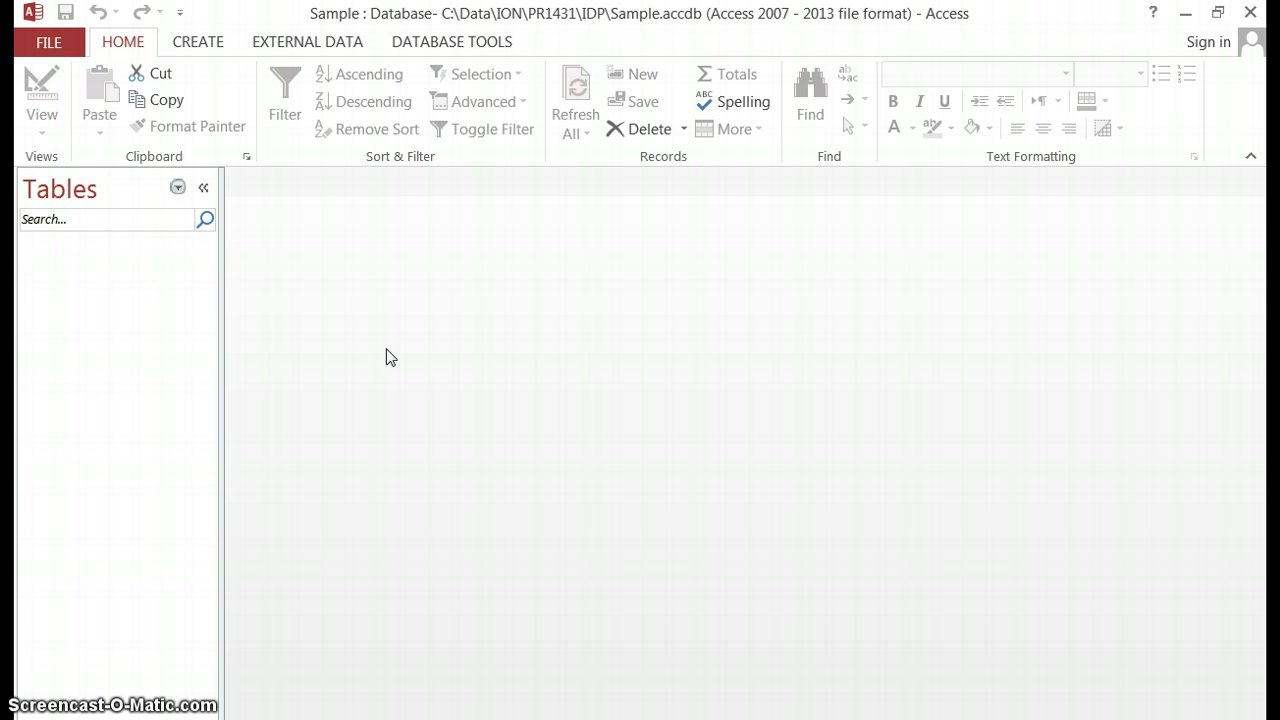
# Step: Create a new blank table in the Sample database and select its ID column
pyautogui.click(205, 47)
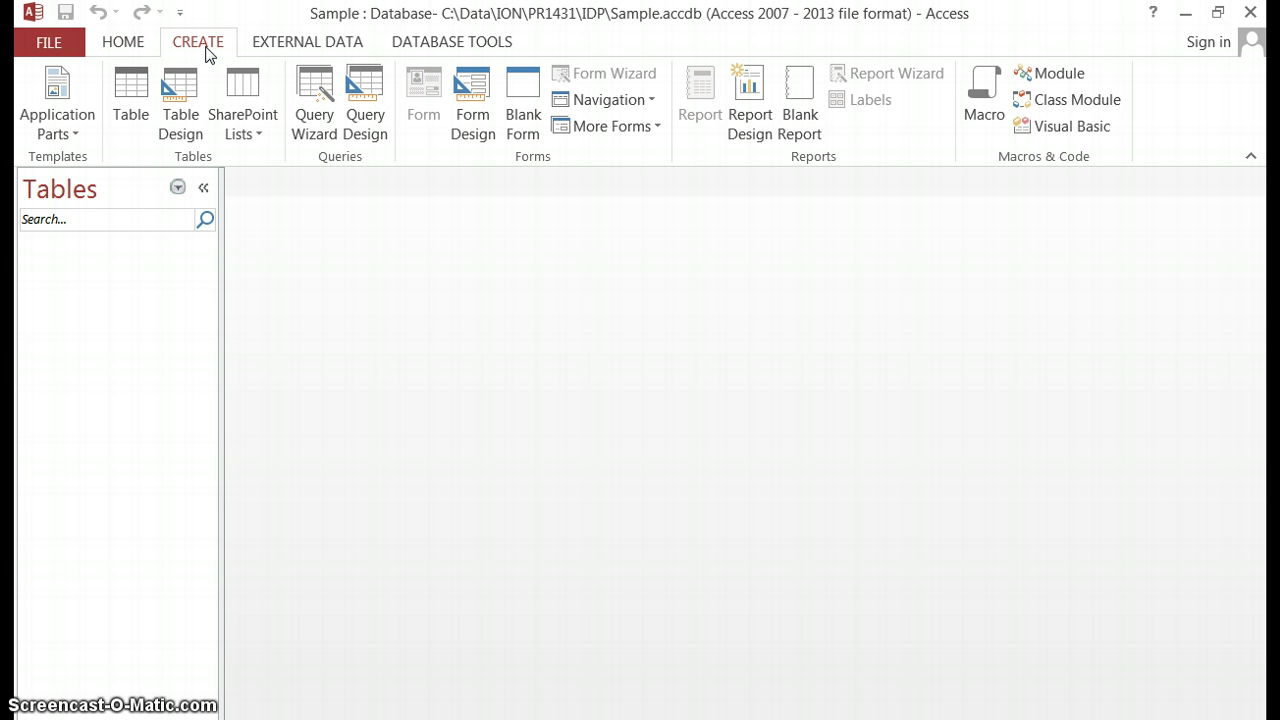
pyautogui.click(133, 108)
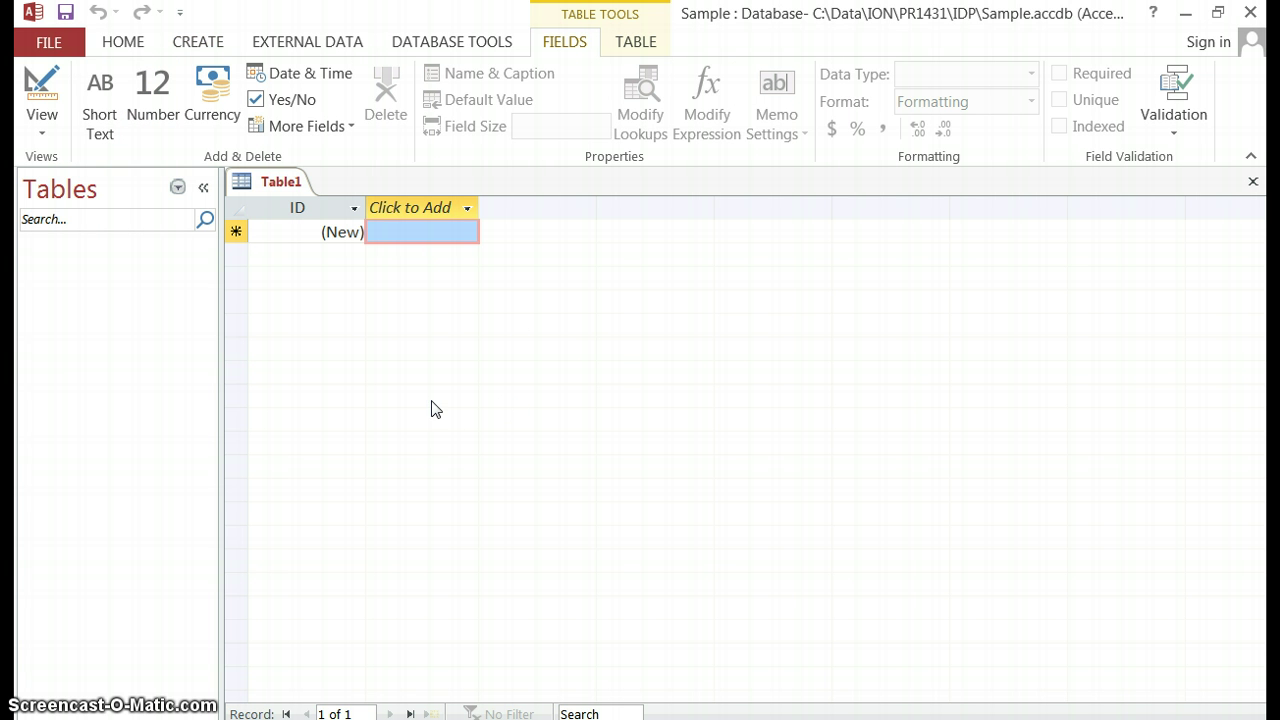
pyautogui.click(331, 209)
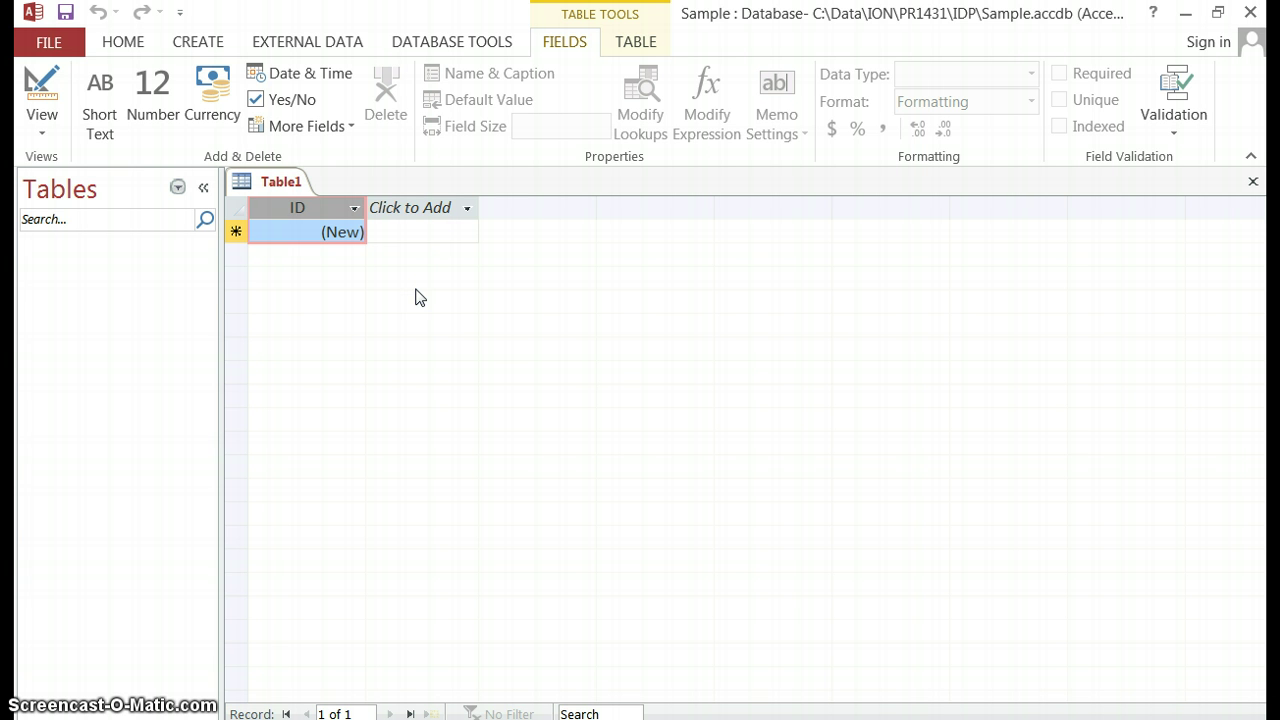
# Step: Add a Short Text field after the ID column and try to name it "Name"
pyautogui.click(408, 214)
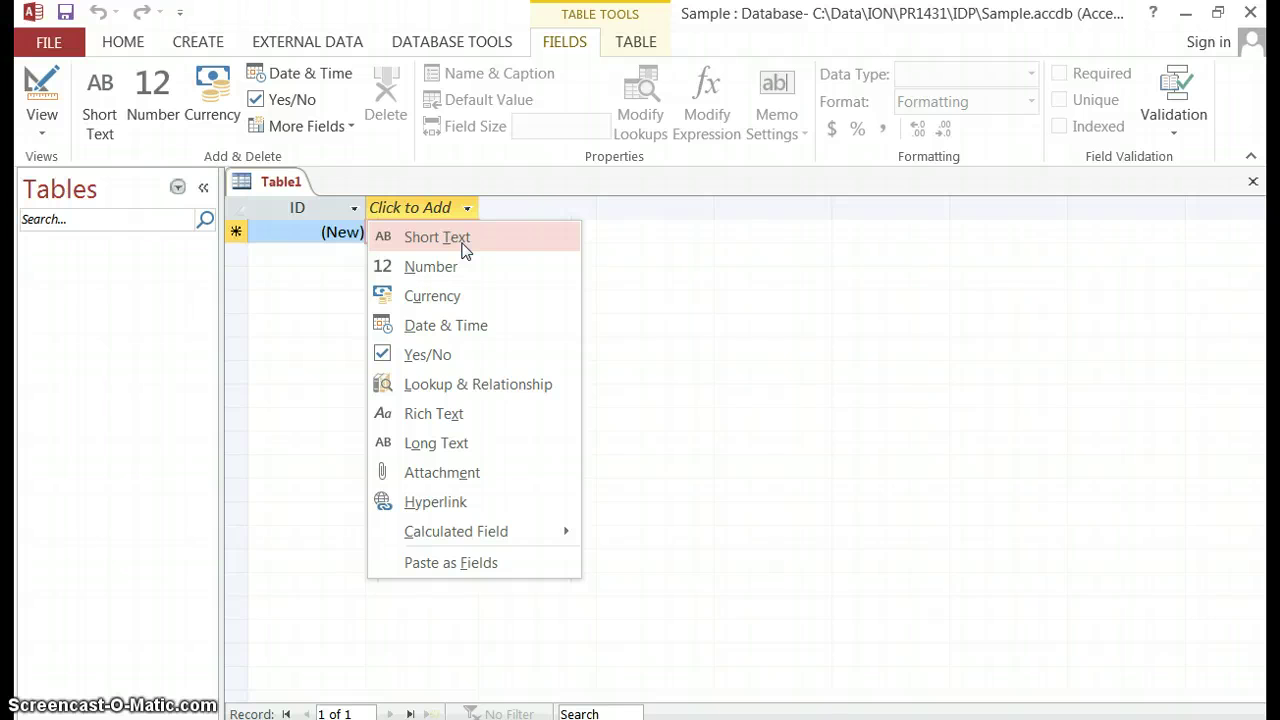
pyautogui.click(463, 243)
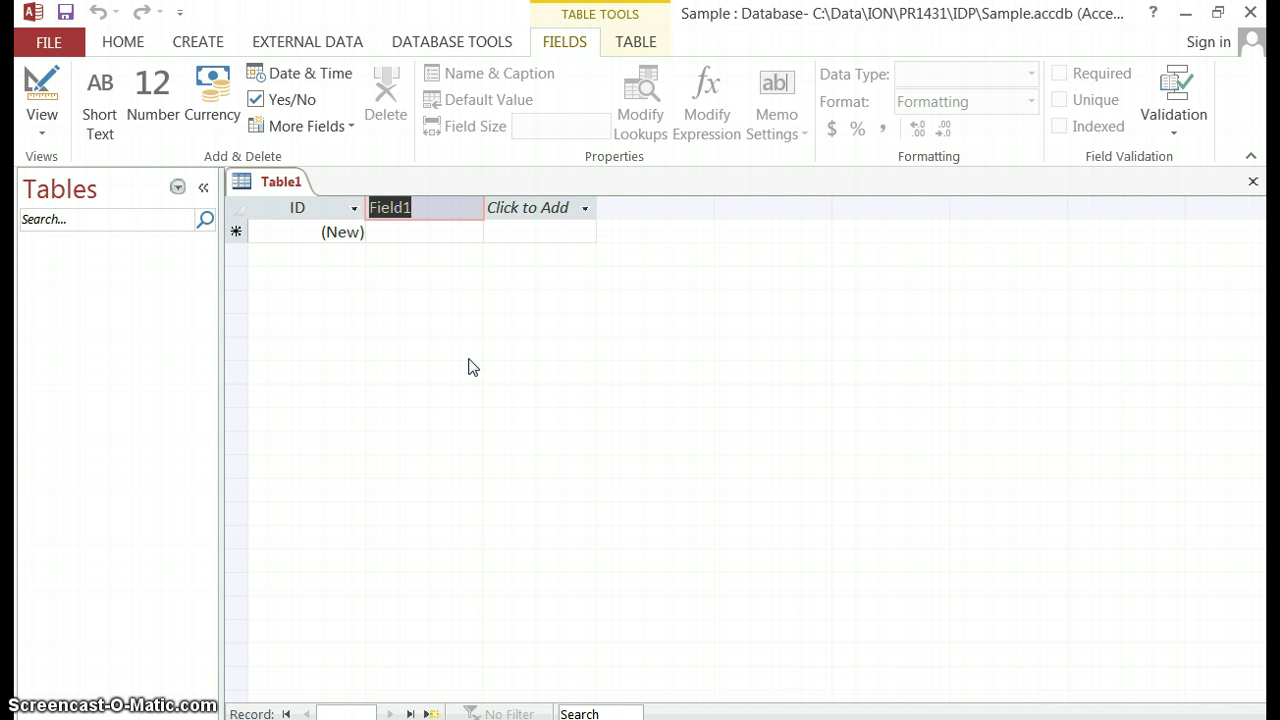
pyautogui.write('Name')
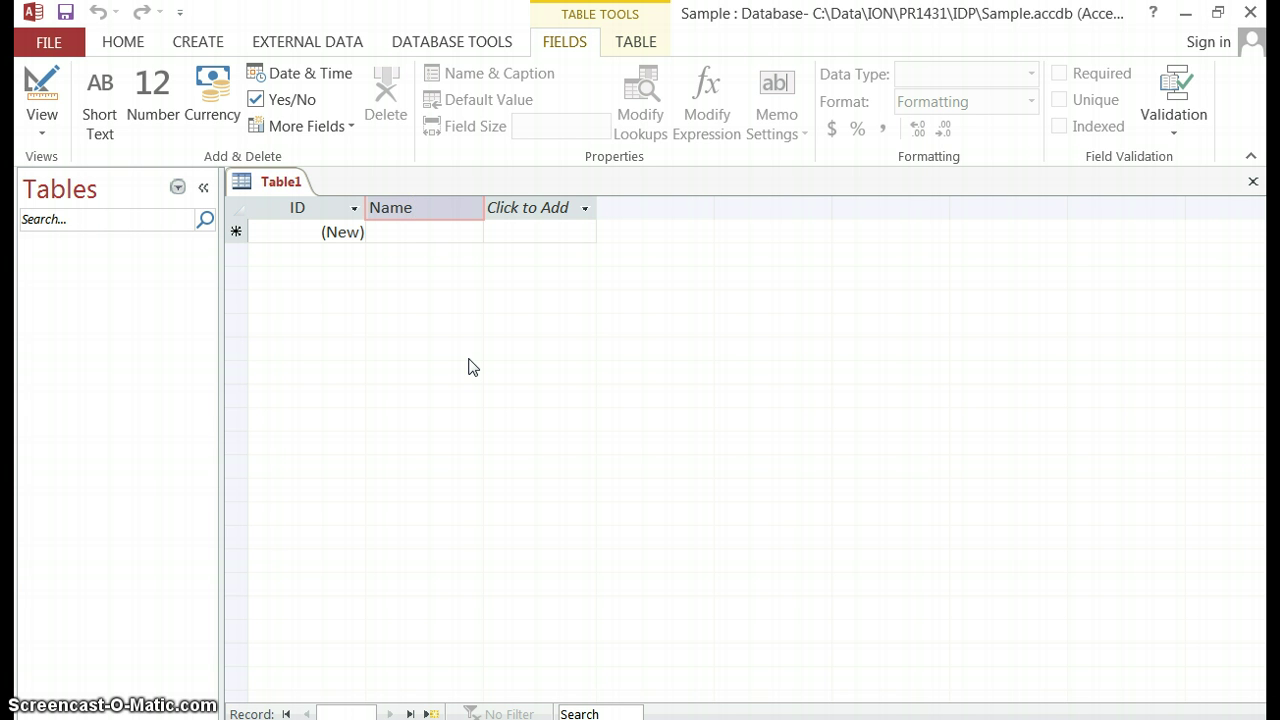
pyautogui.press('Return')
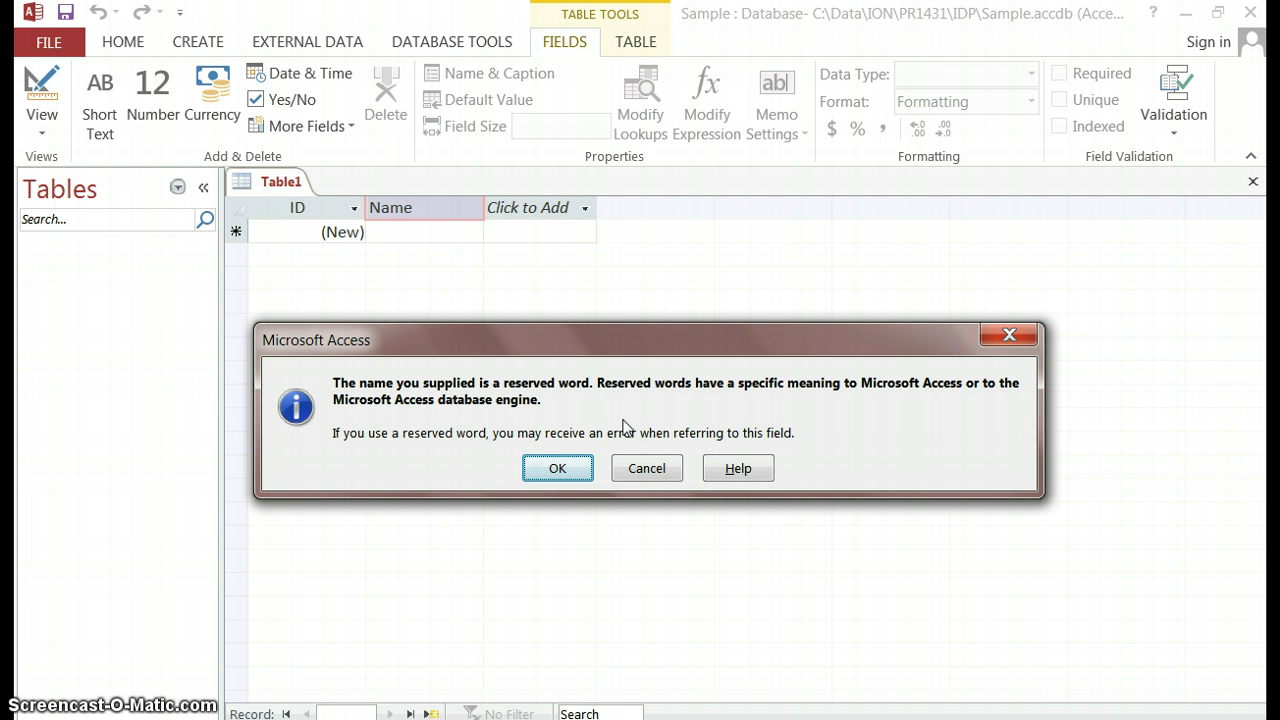
pyautogui.click(643, 470)
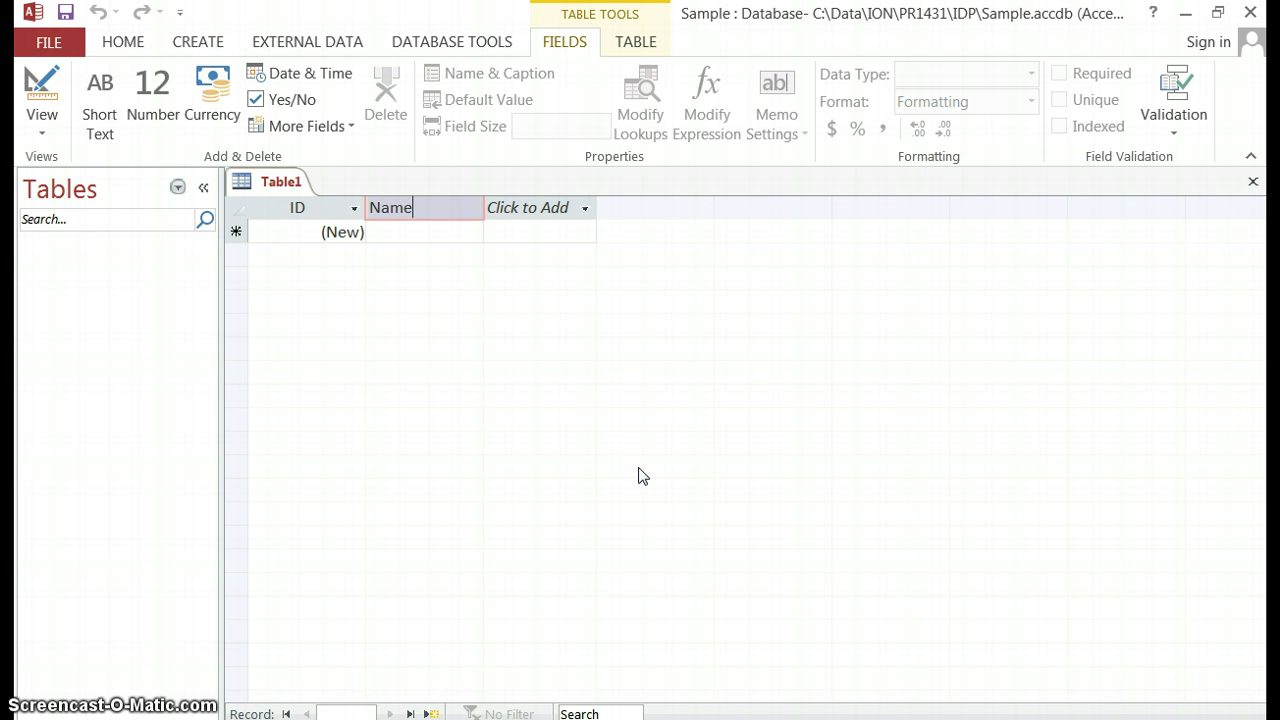
# Step: Name the new Short Text field "CD Name" instead, without adding another field
pyautogui.press('BackSpace')
pyautogui.press('BackSpace')
pyautogui.press('BackSpace')
pyautogui.press('BackSpace')
pyautogui.write('CD Name')
pyautogui.press('Return')
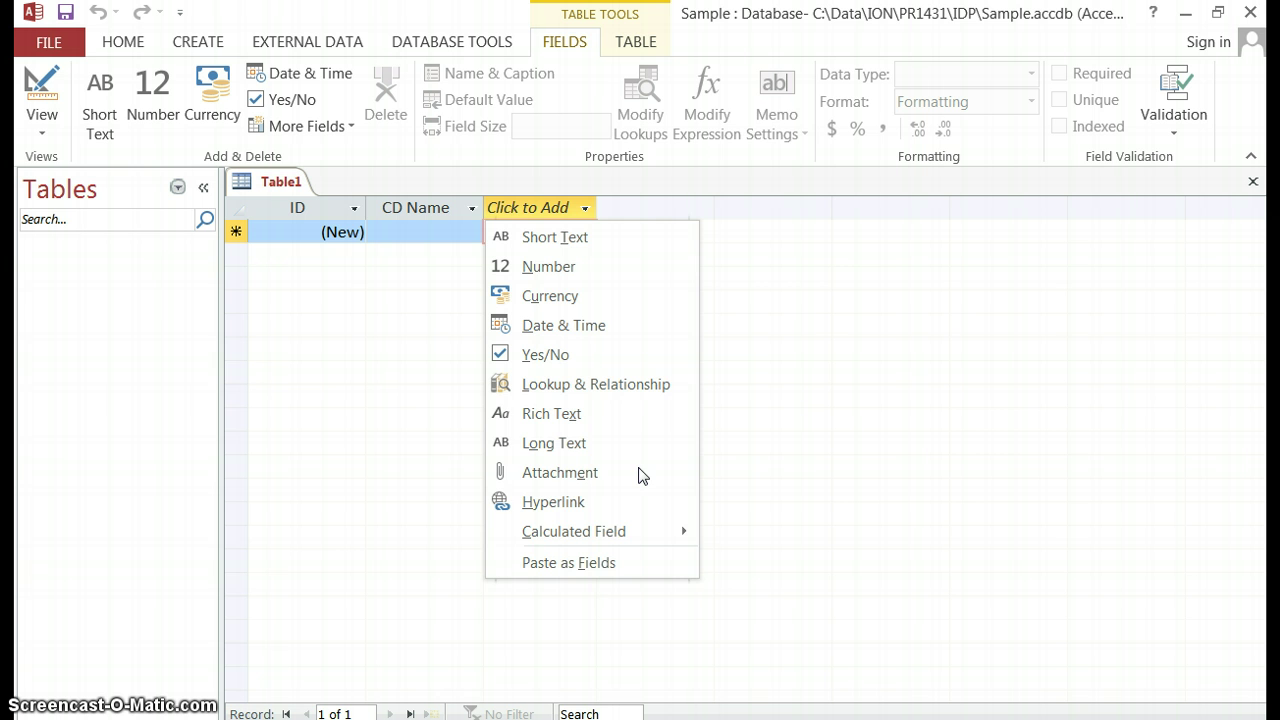
pyautogui.click(720, 225)
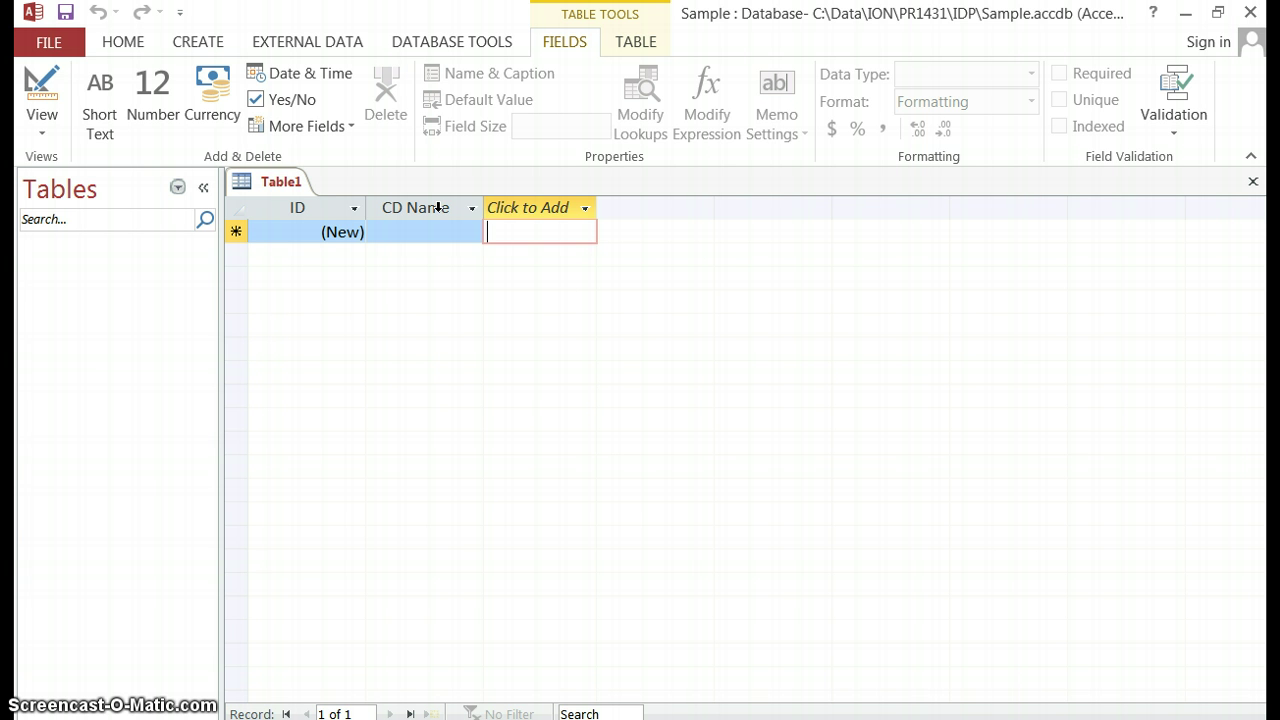
# Step: Add a second Short Text field after CD Name and name it "Artist"
pyautogui.click(557, 210)
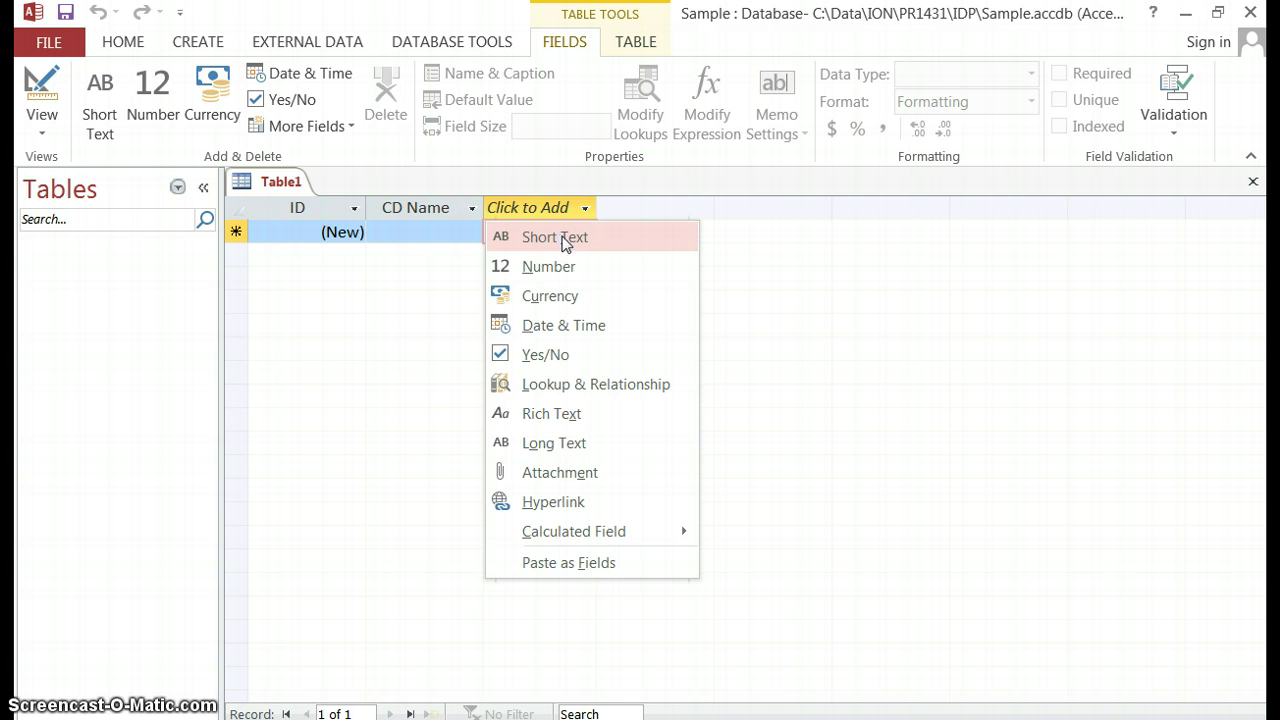
pyautogui.click(565, 244)
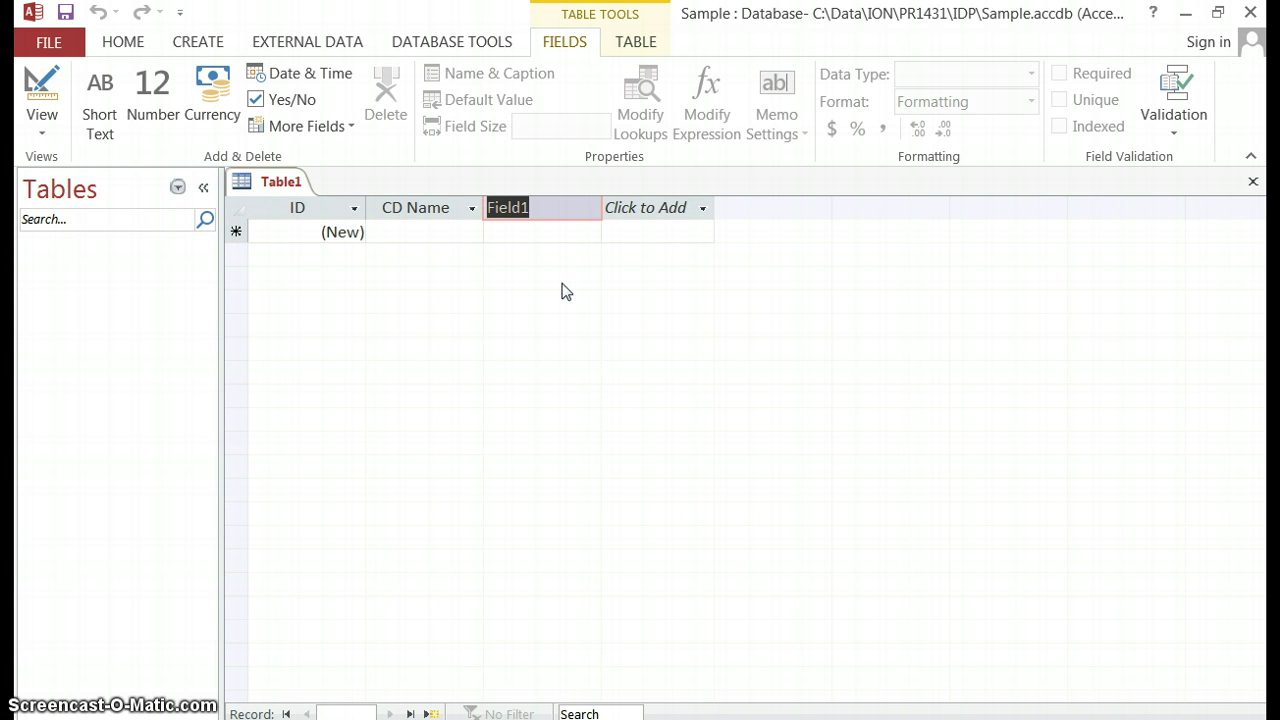
pyautogui.write('Artist')
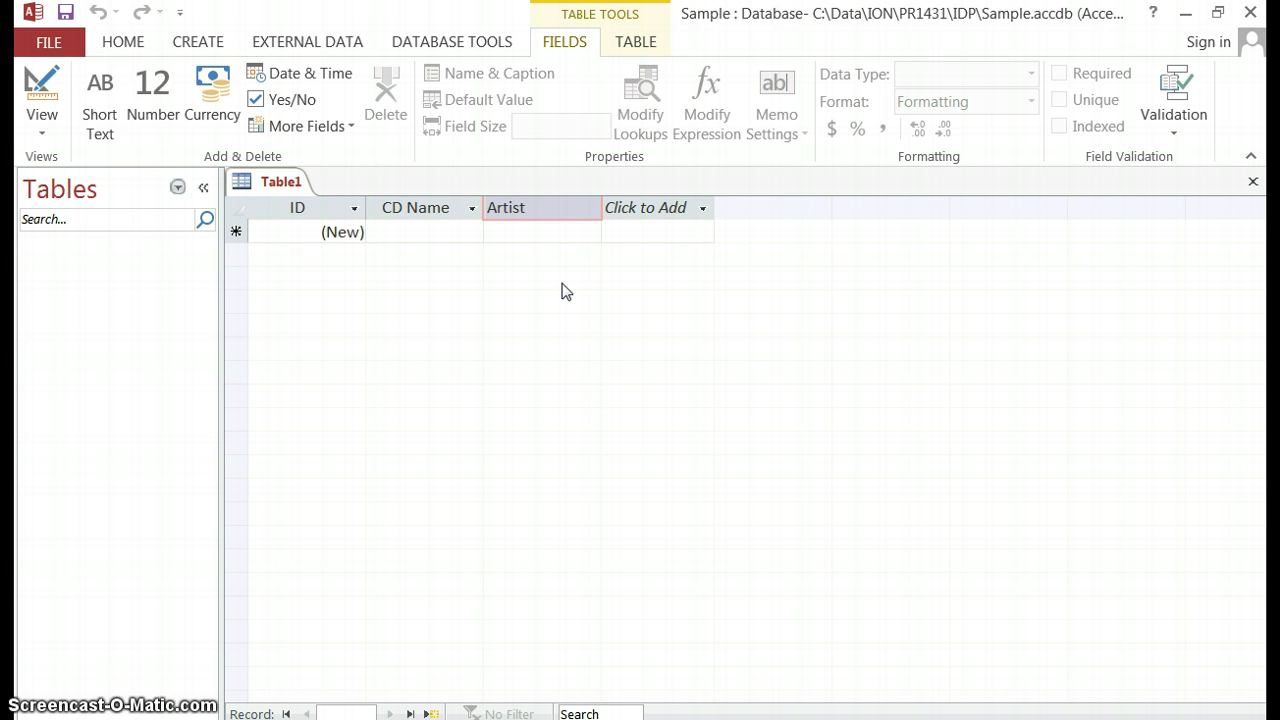
pyautogui.press('Return')
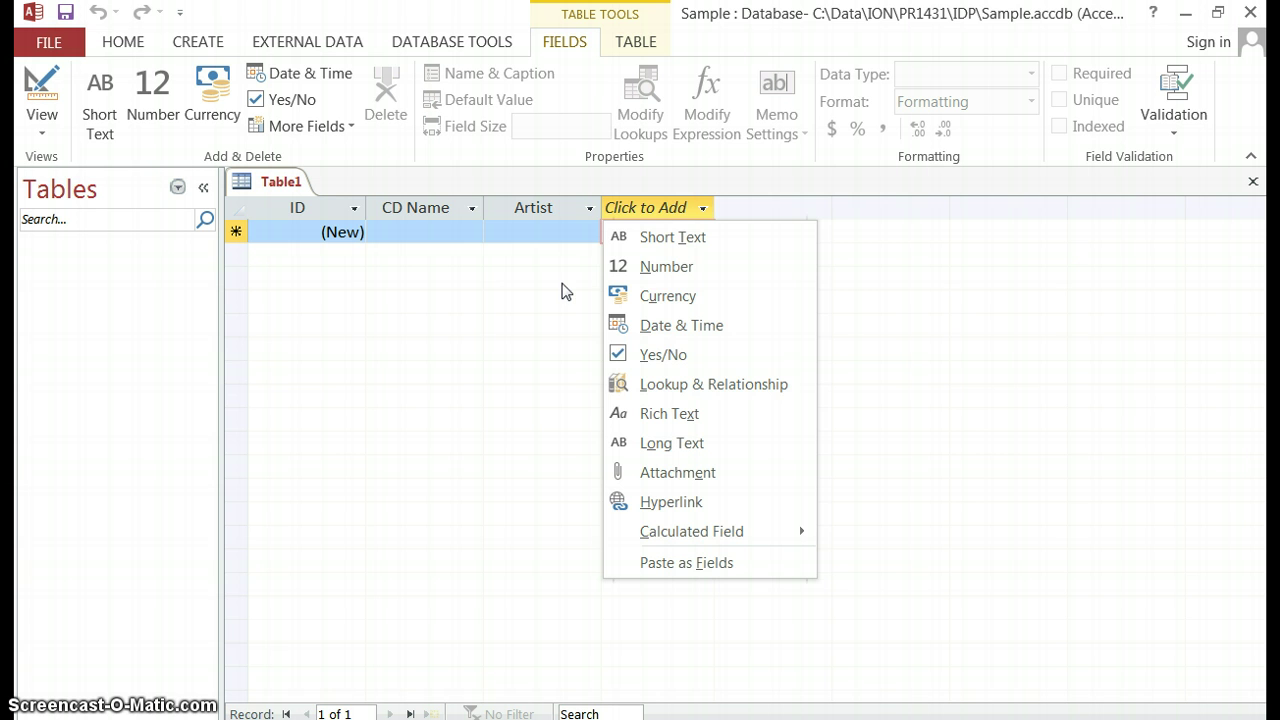
pyautogui.click(653, 210)
pyautogui.click(653, 210)
pyautogui.click(740, 216)
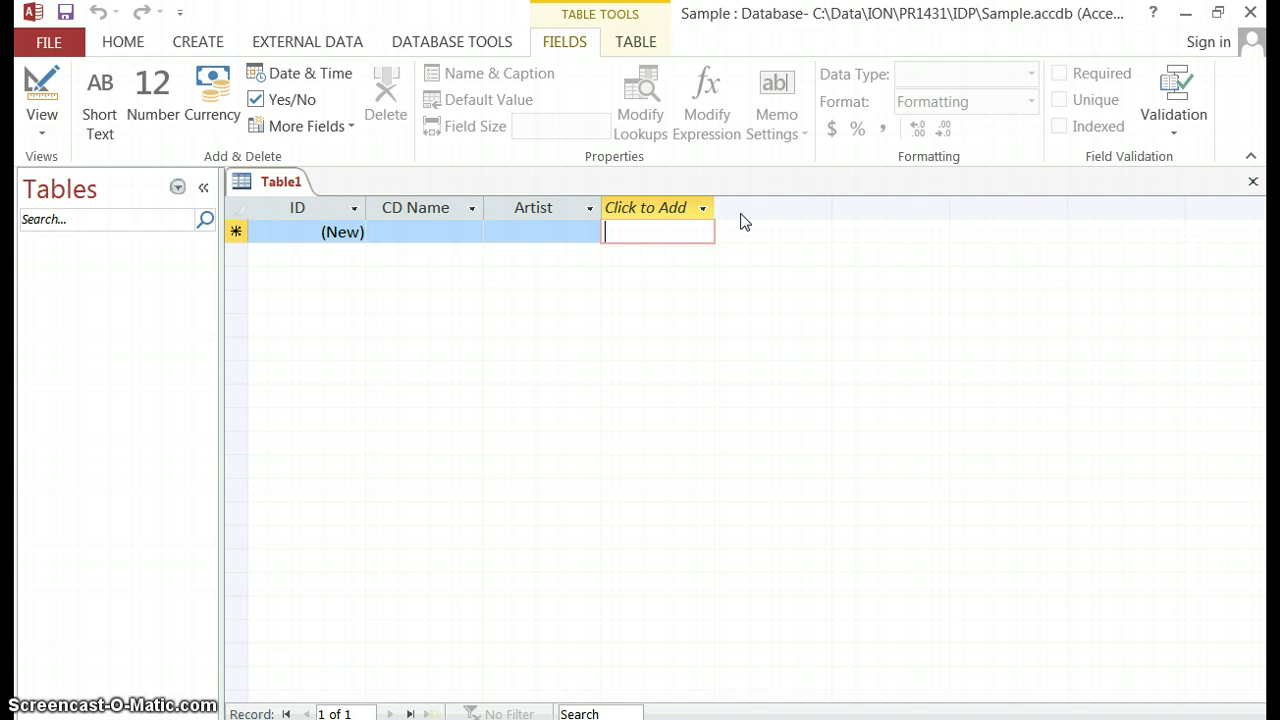
# Step: Add a Number field after Artist and name it "Tracks"
pyautogui.click(665, 211)
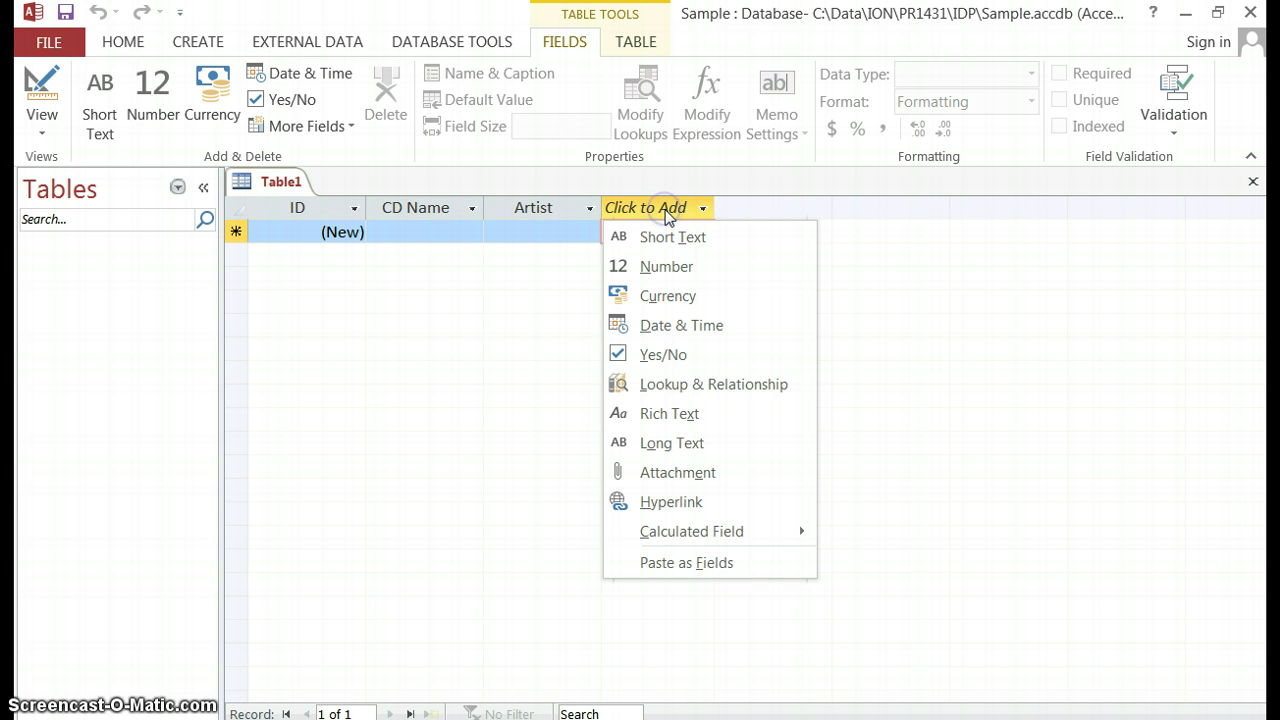
pyautogui.click(666, 268)
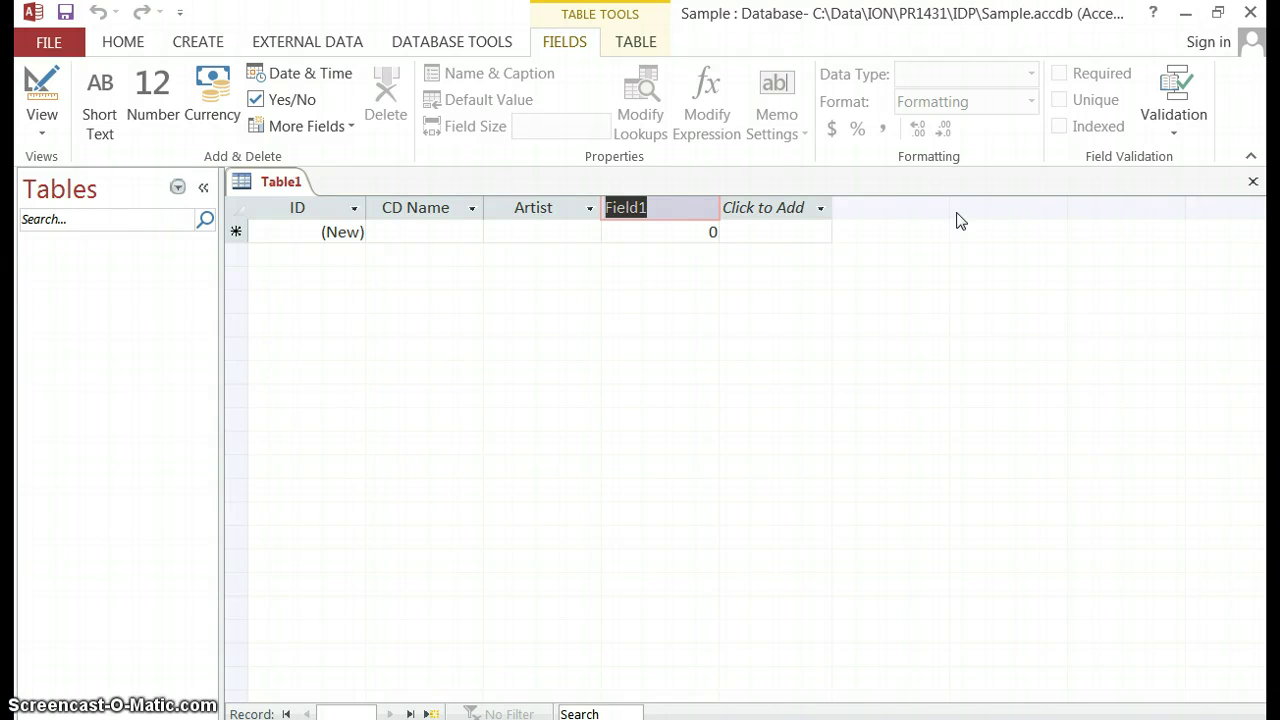
pyautogui.click(897, 215)
pyautogui.write('Tra')
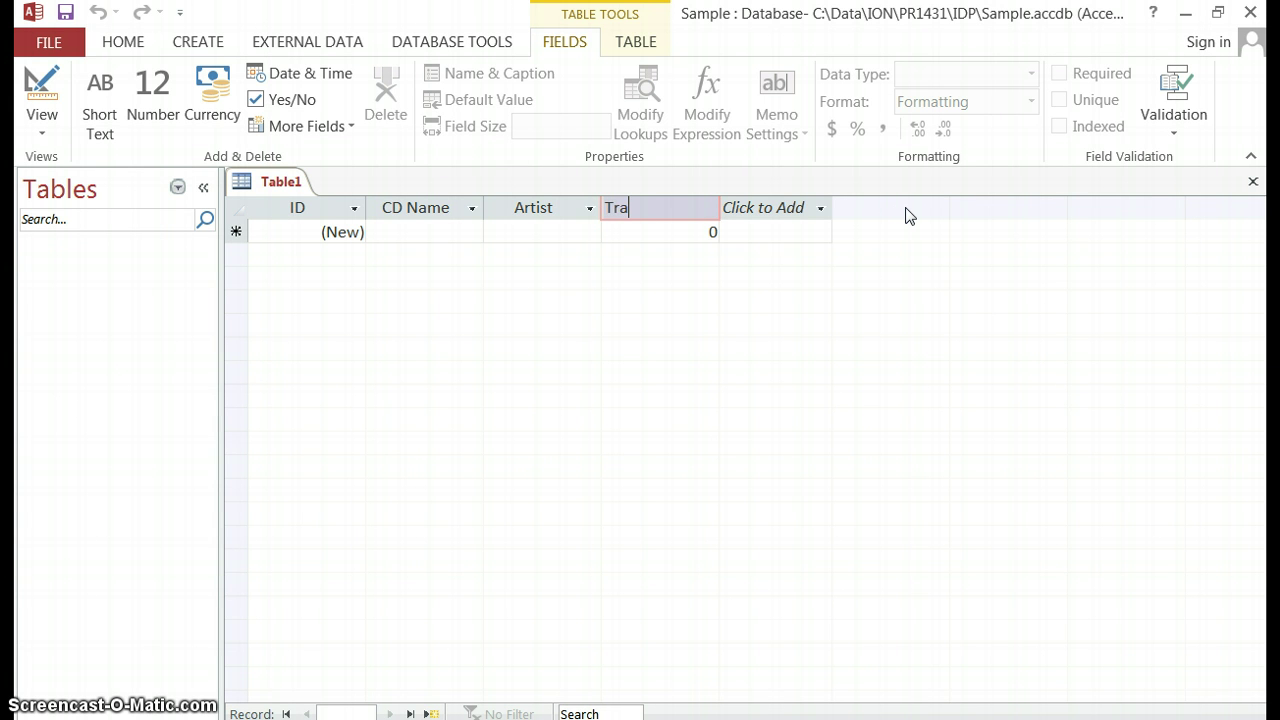
pyautogui.write('cks')
pyautogui.press('Return')
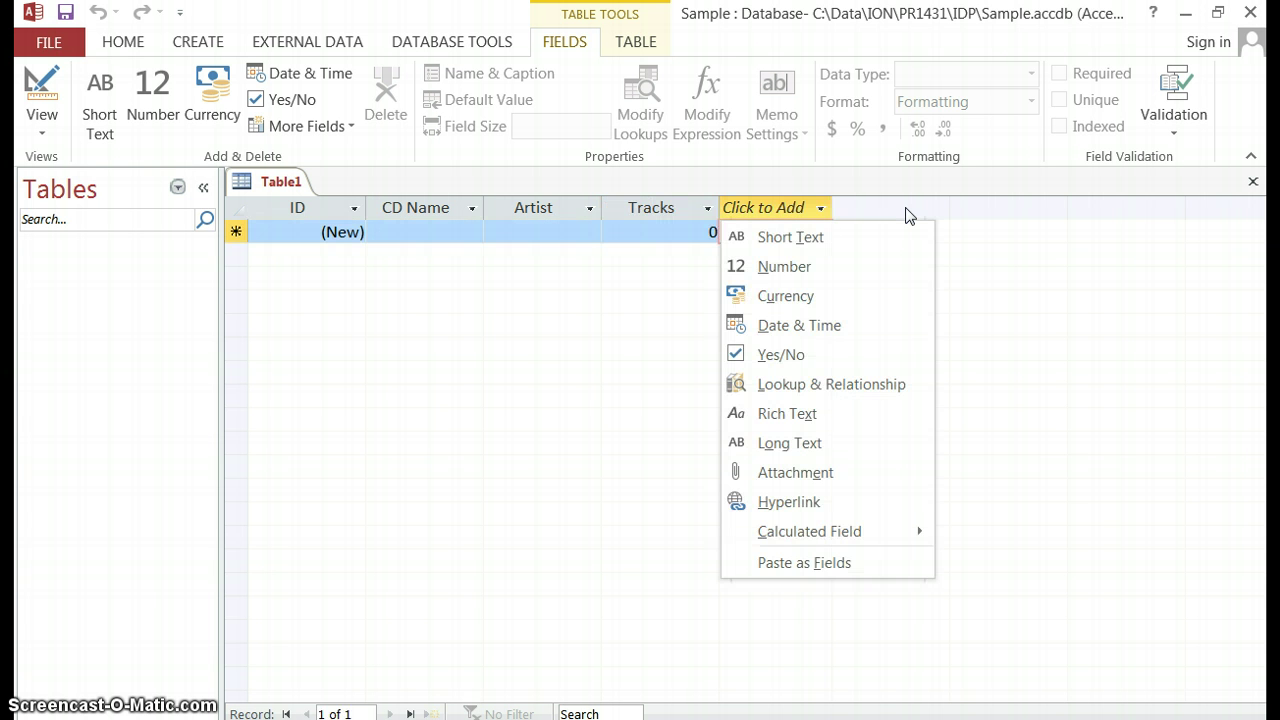
pyautogui.click(905, 207)
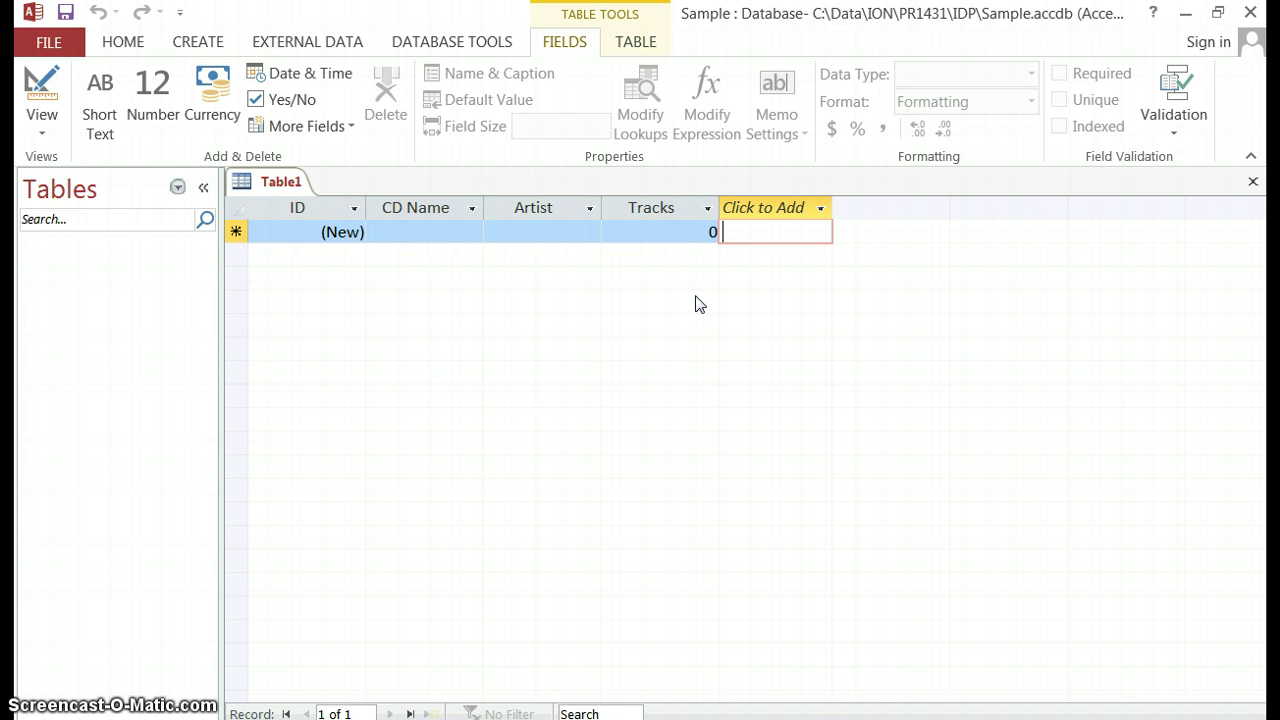
# Step: Add a Currency field after Tracks and name it "Cost"
pyautogui.click(758, 205)
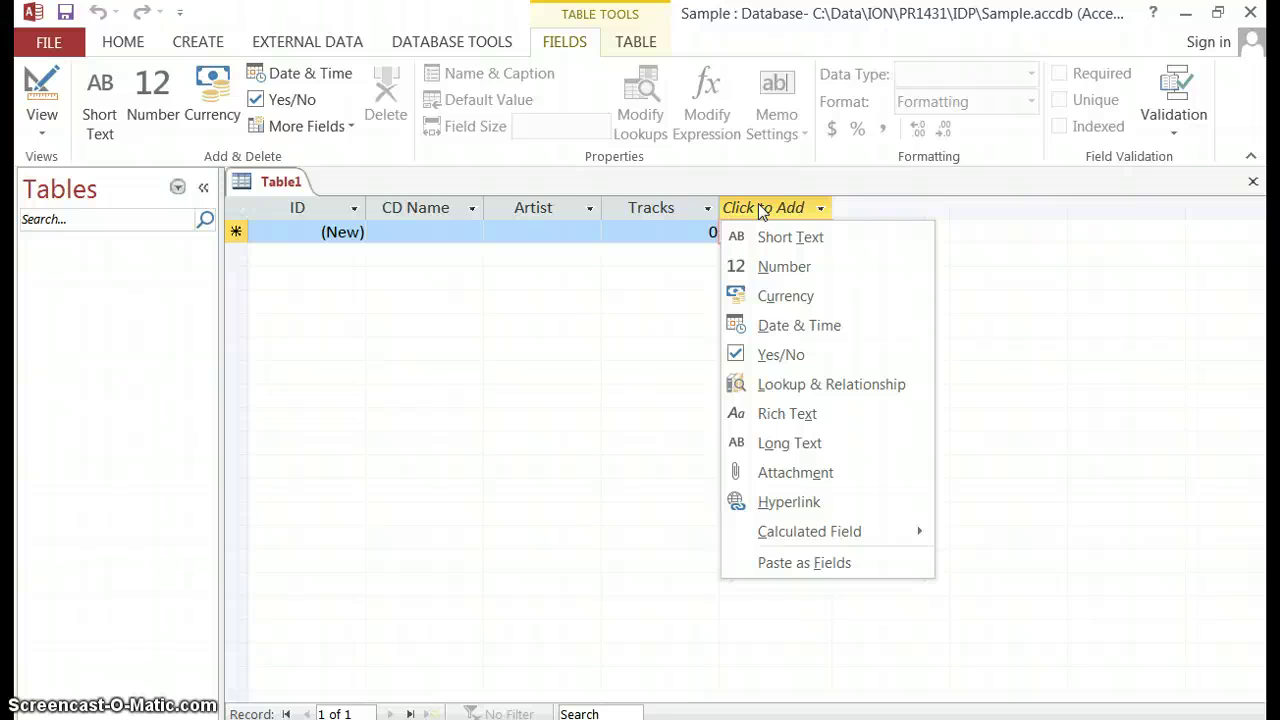
pyautogui.click(783, 300)
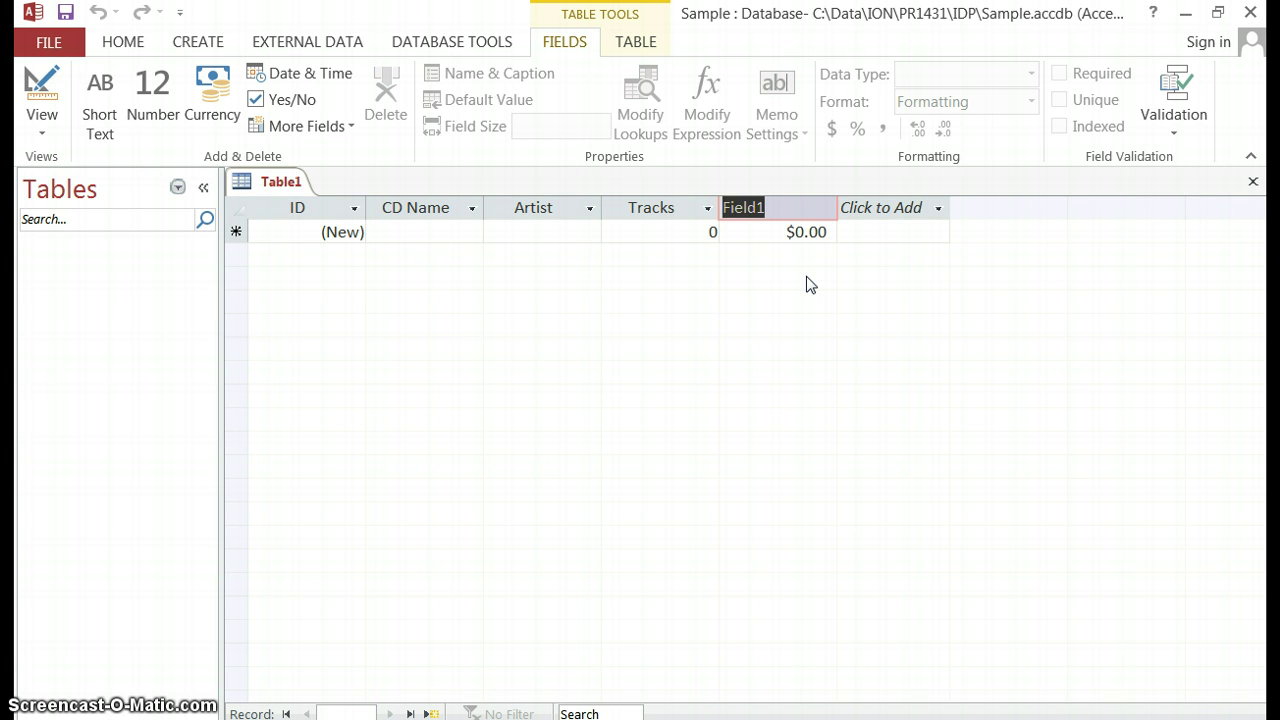
pyautogui.write('Cost')
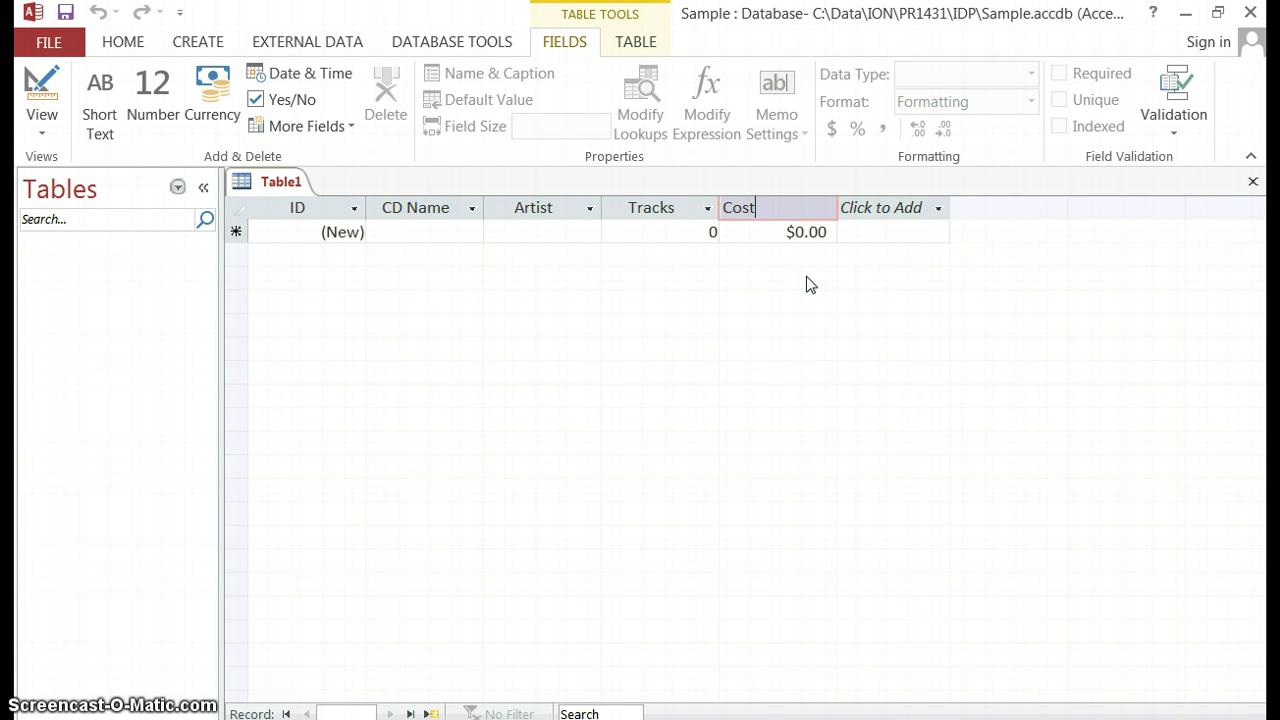
pyautogui.press('Tab')
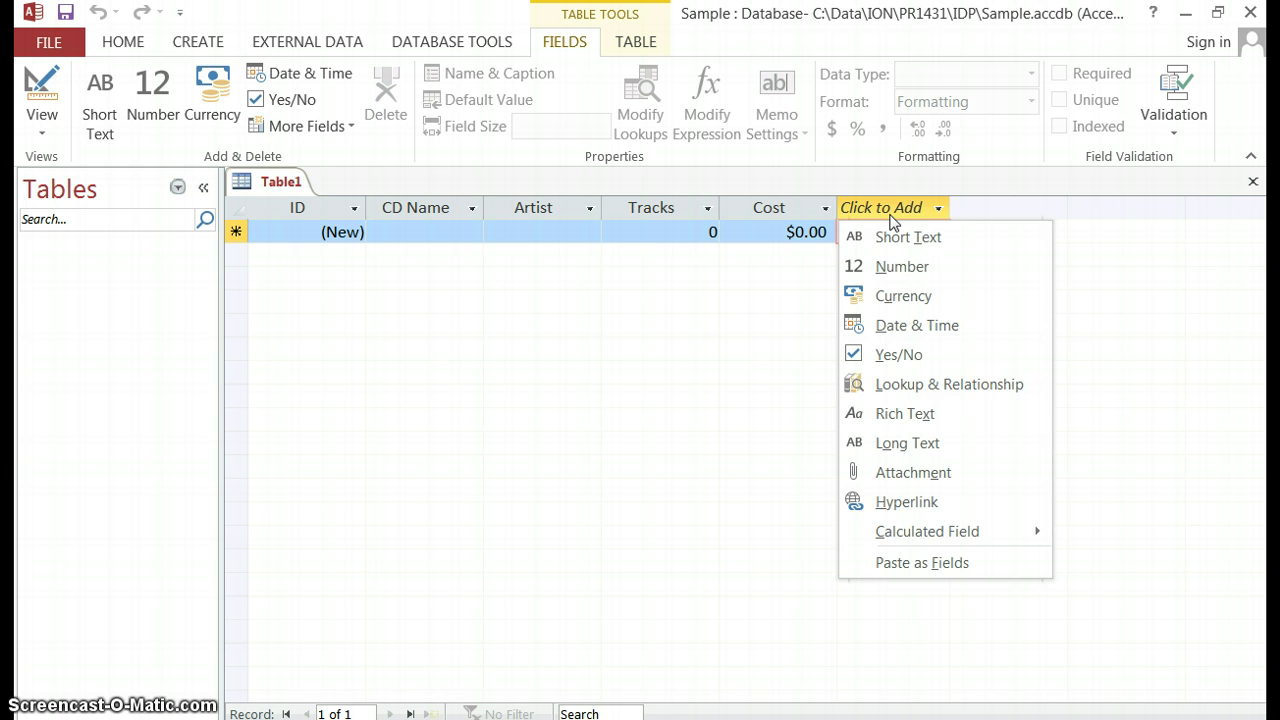
pyautogui.click(995, 215)
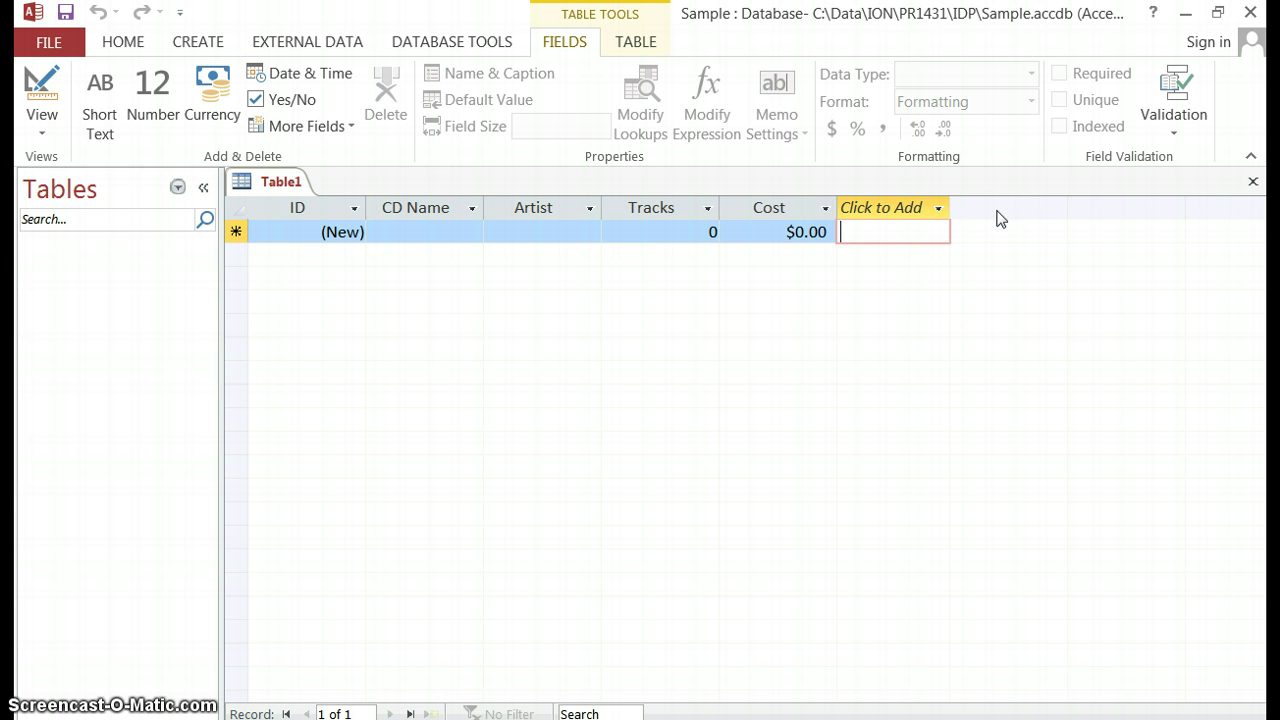
# Step: Add a Date & Time field after Cost and try to name it "Date"
pyautogui.click(905, 214)
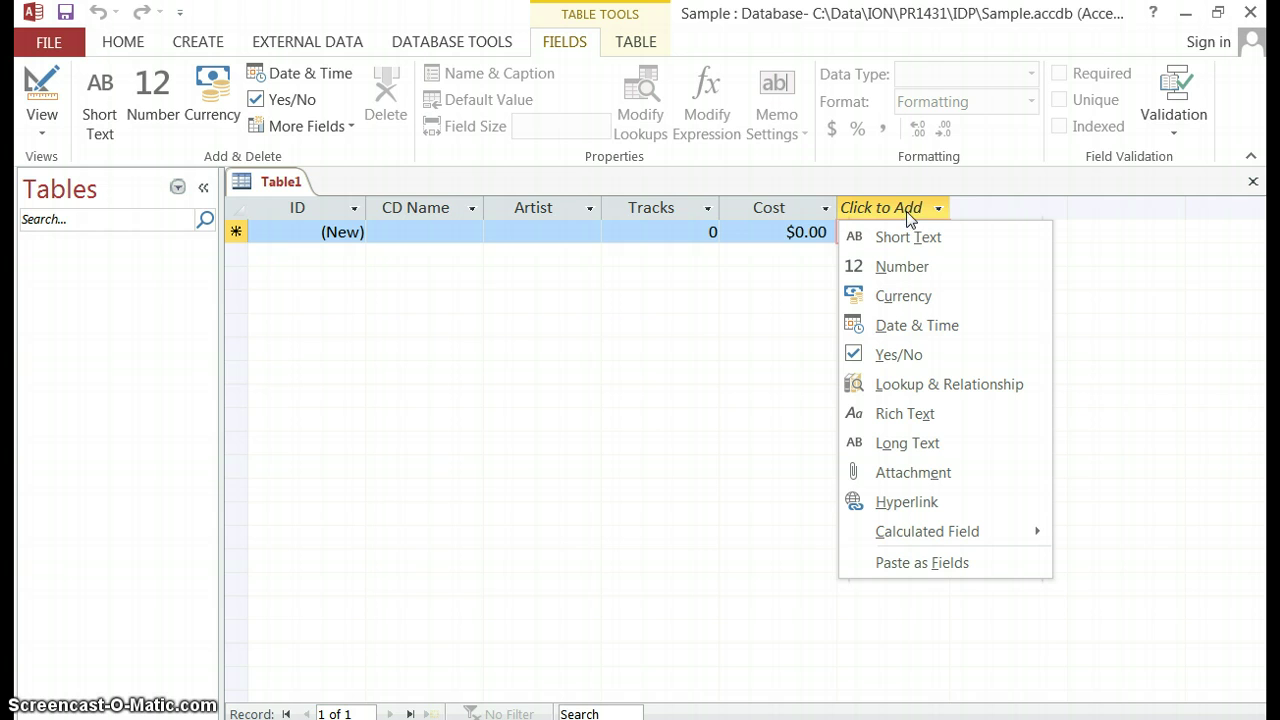
pyautogui.click(914, 325)
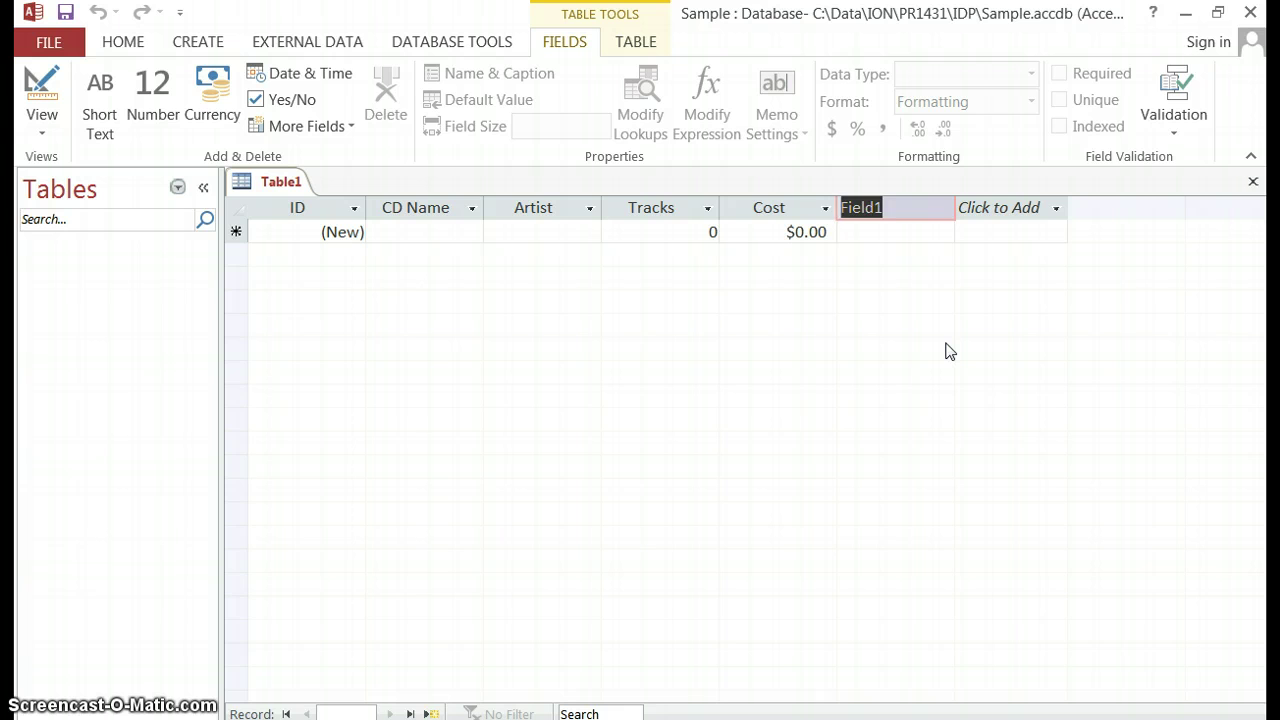
pyautogui.write('Date')
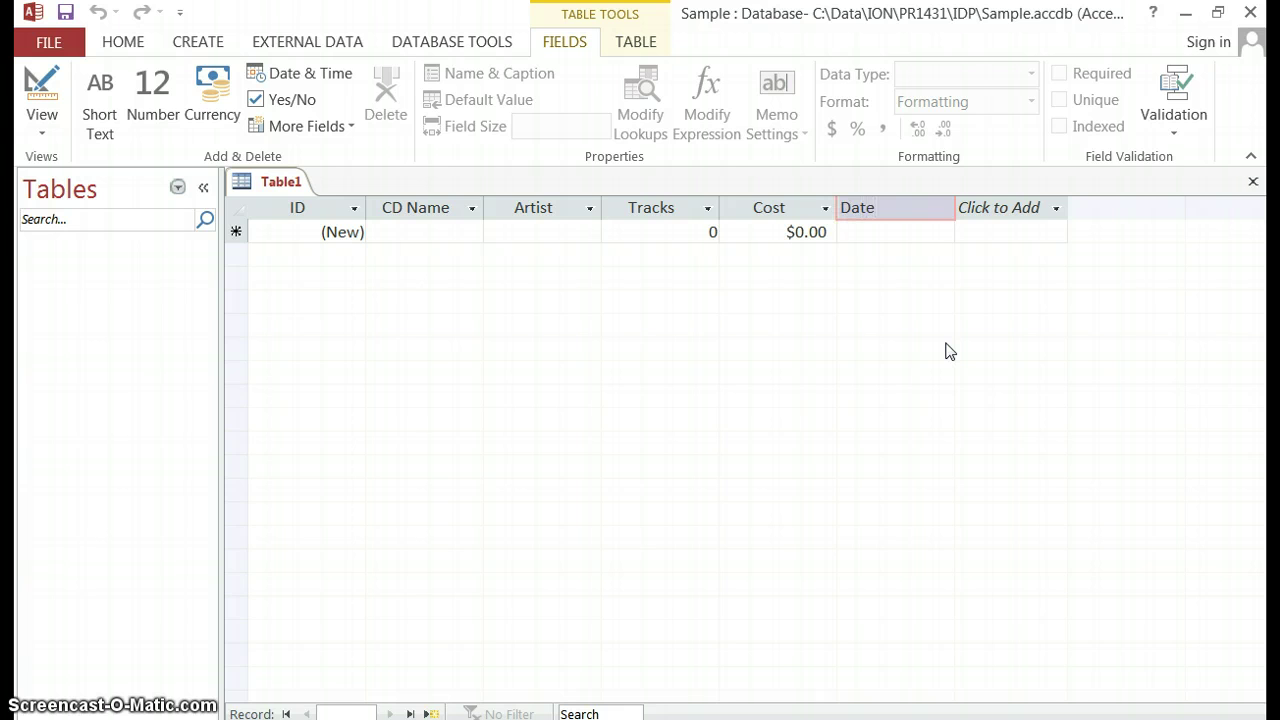
pyautogui.press('Return')
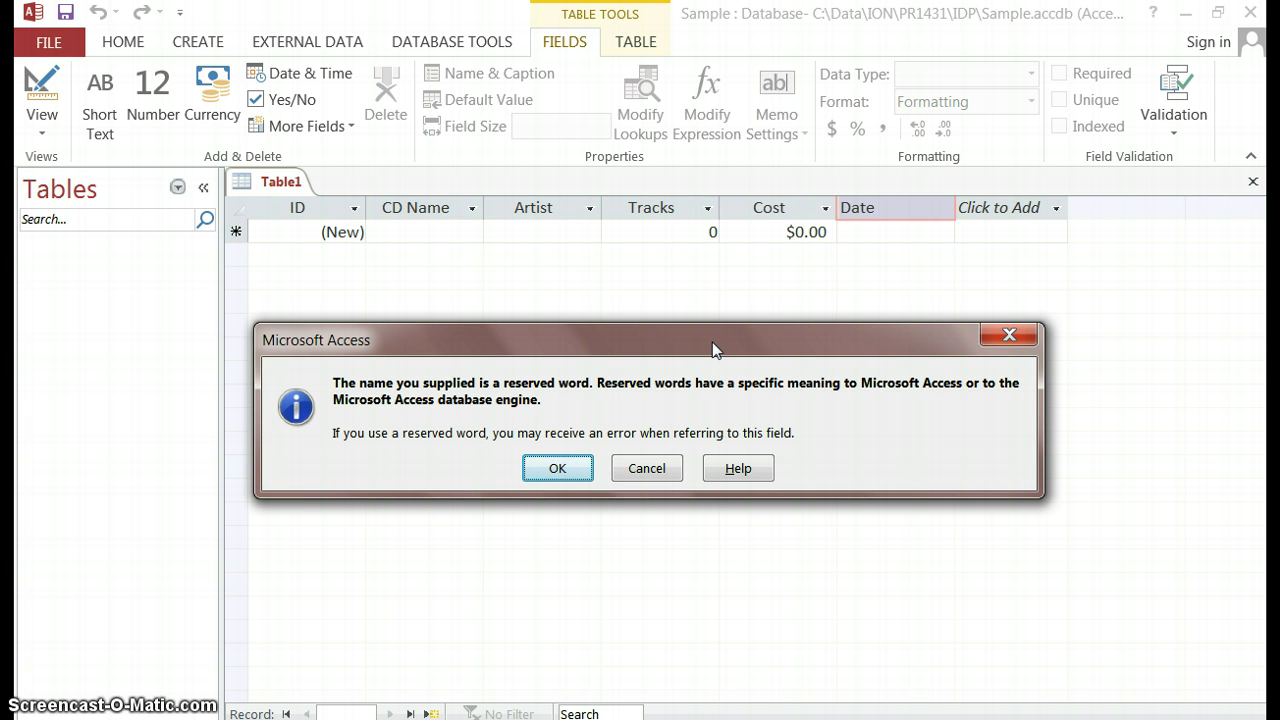
pyautogui.click(647, 468)
# Step: Name the Date & Time field "Date Purchased" instead, without adding another field
pyautogui.press('BackSpace')
pyautogui.press('BackSpace')
pyautogui.press('BackSpace')
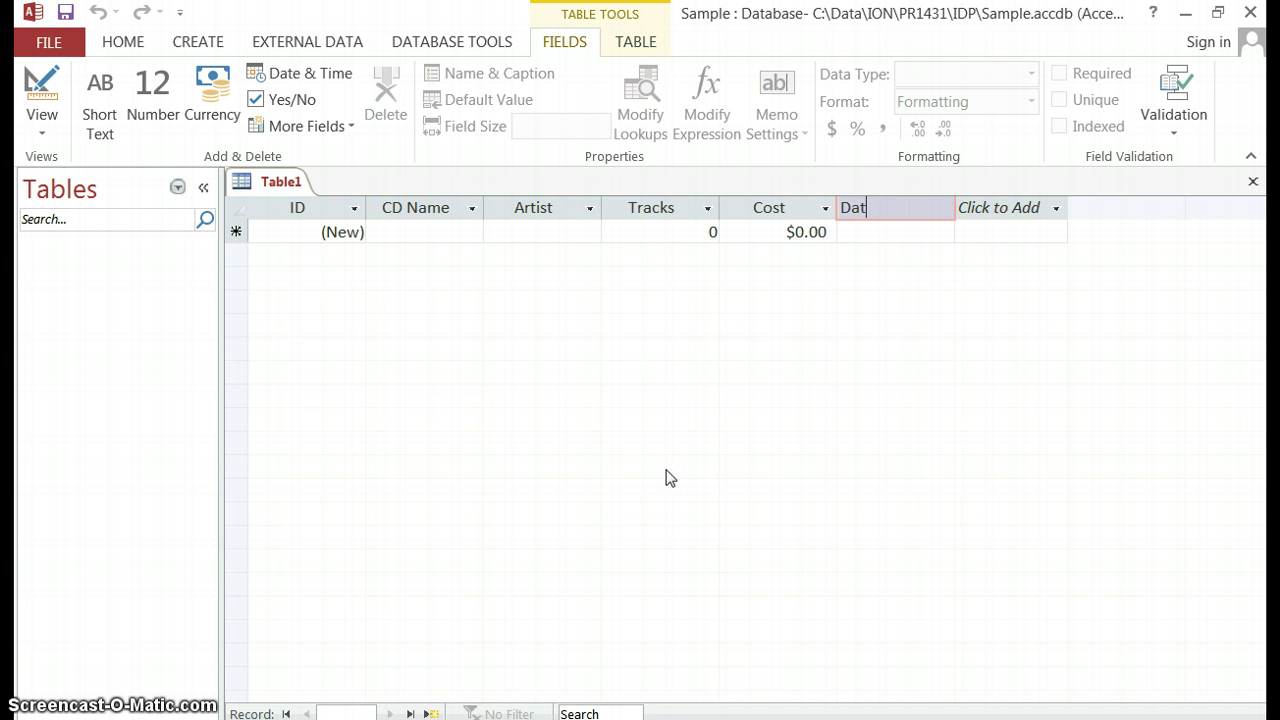
pyautogui.press('BackSpace')
pyautogui.write('Date Purchased')
pyautogui.press('Return')
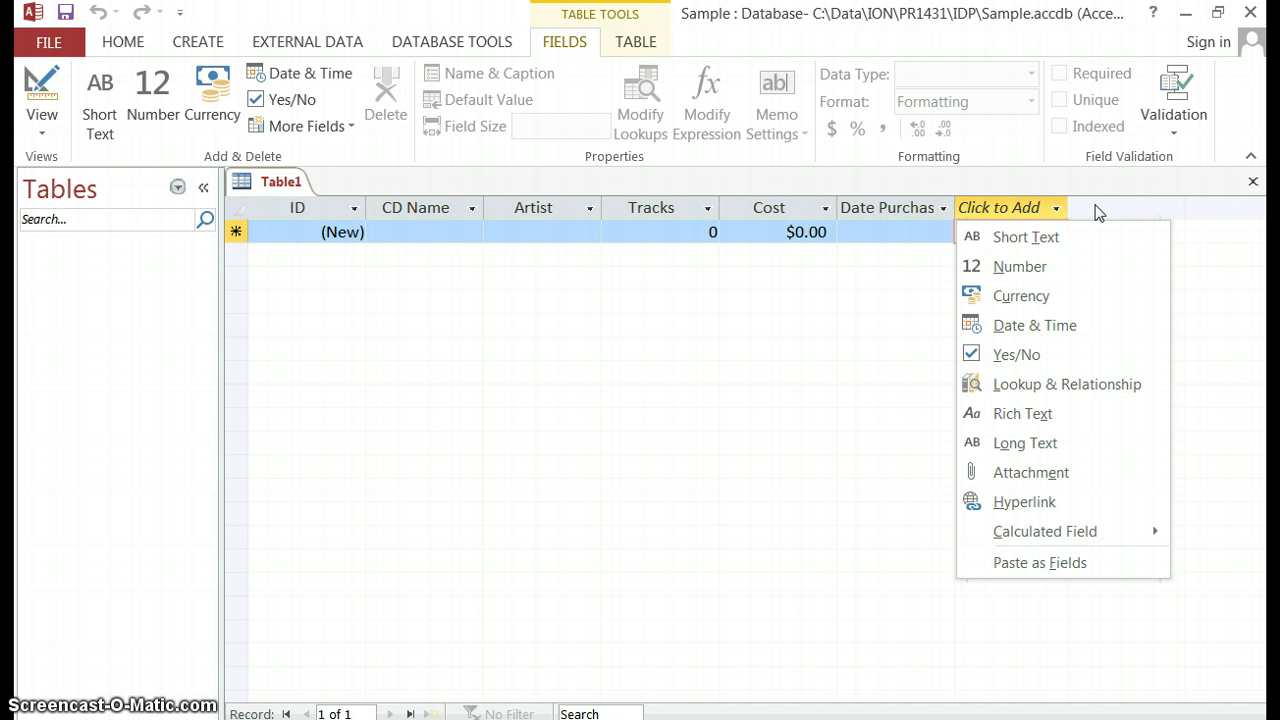
pyautogui.click(1095, 210)
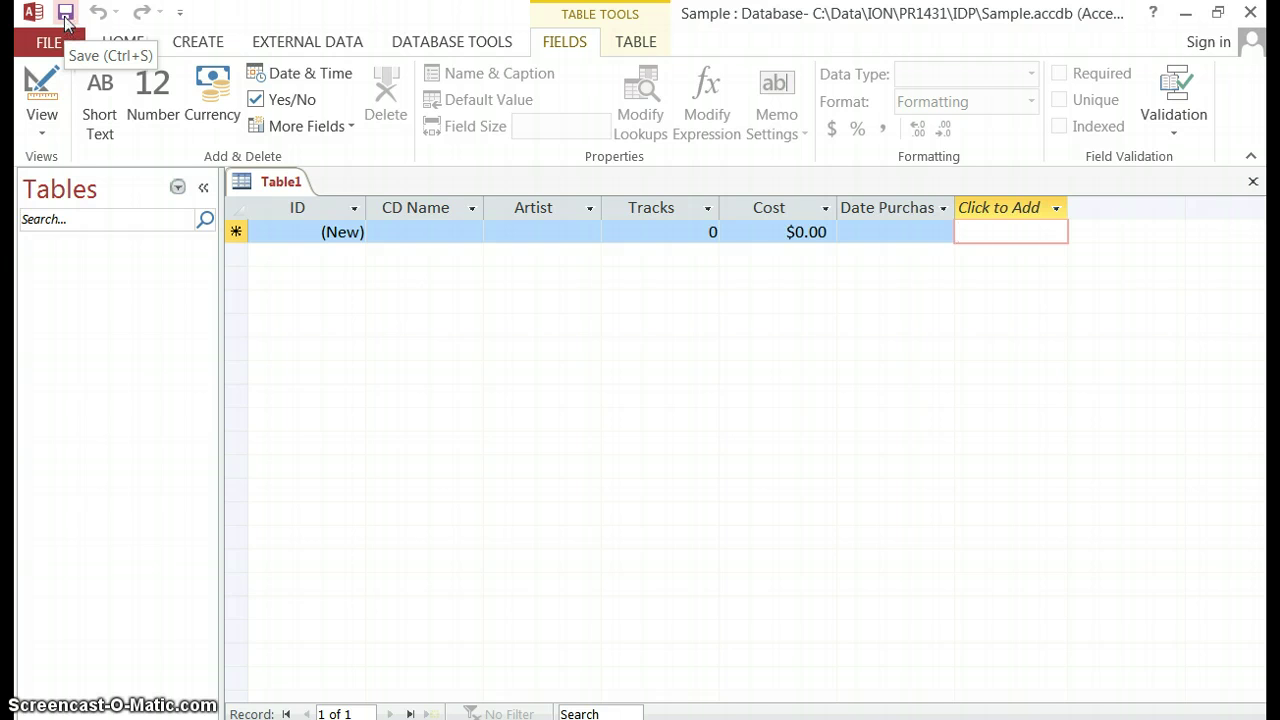
# Step: Save the new table under the name "CD table"
pyautogui.click(49, 42)
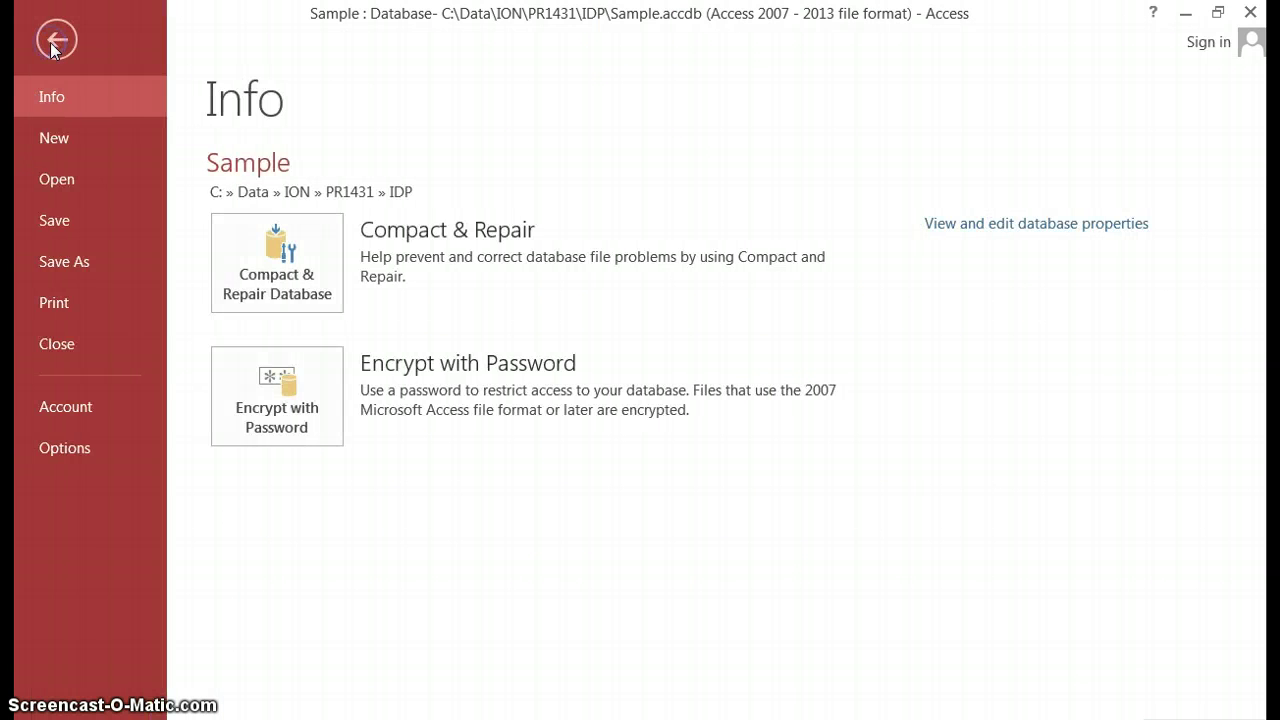
pyautogui.click(57, 40)
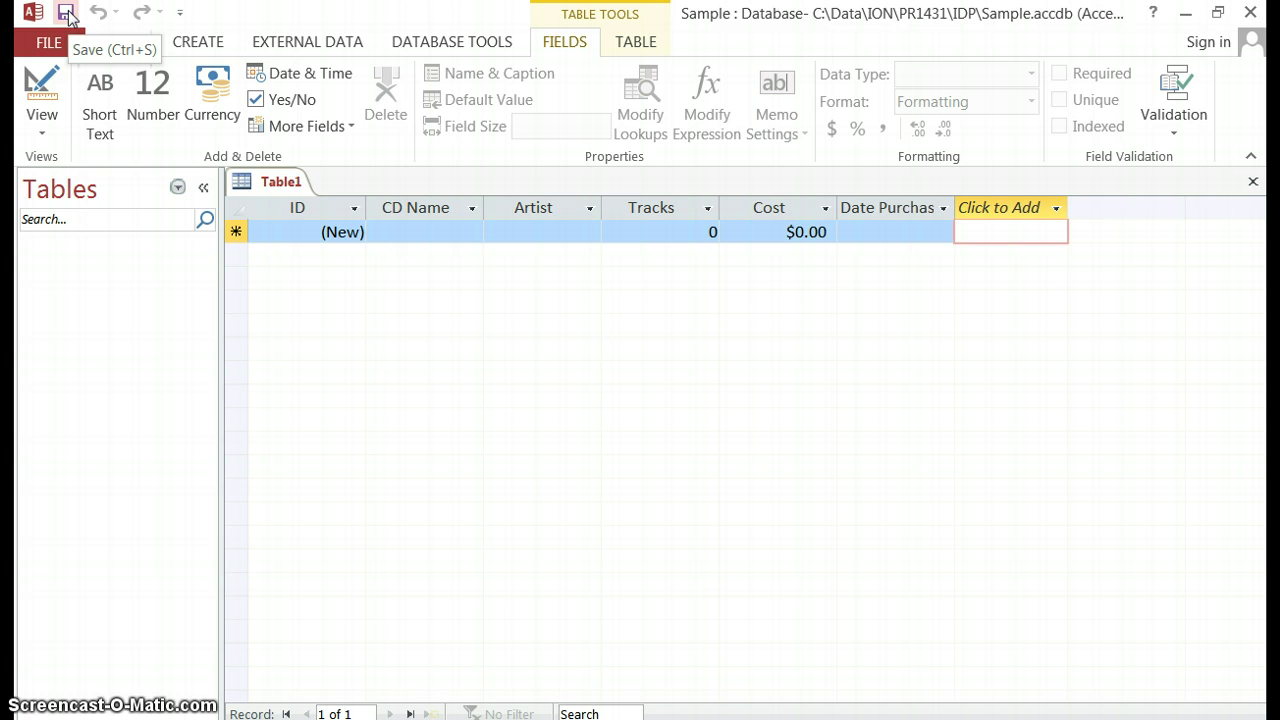
pyautogui.click(66, 14)
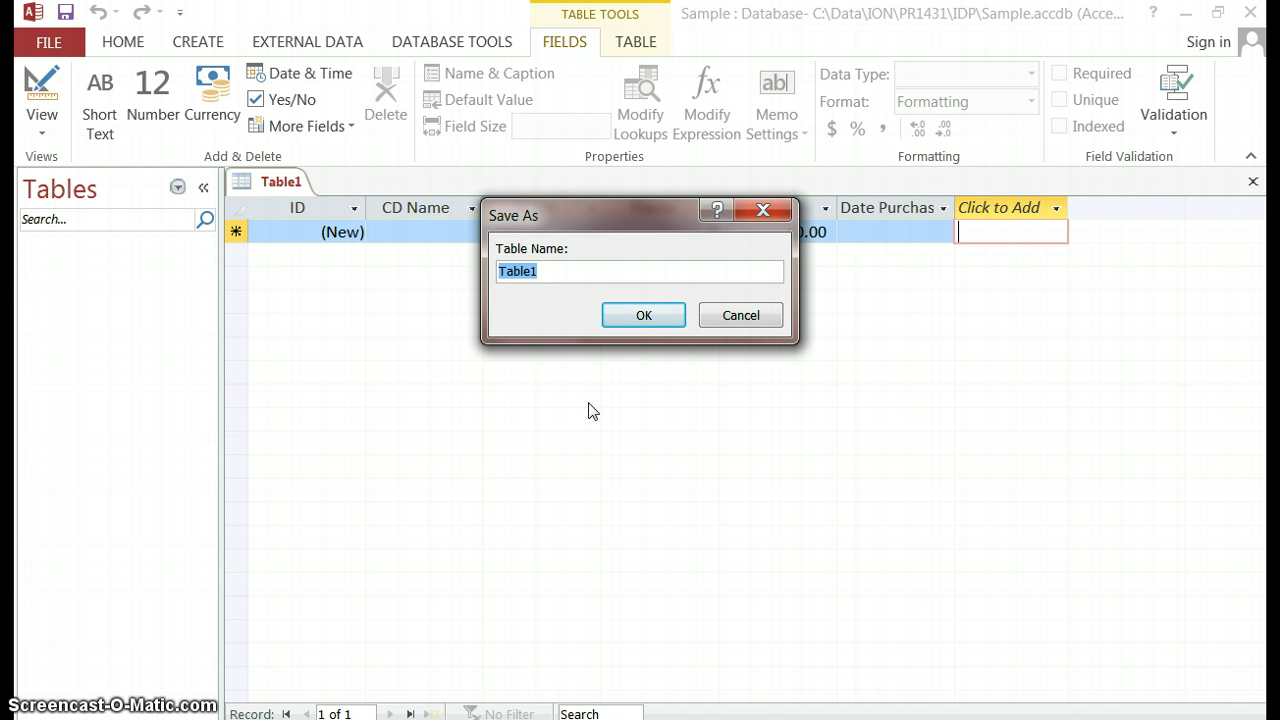
pyautogui.write('CD table')
pyautogui.click(643, 316)
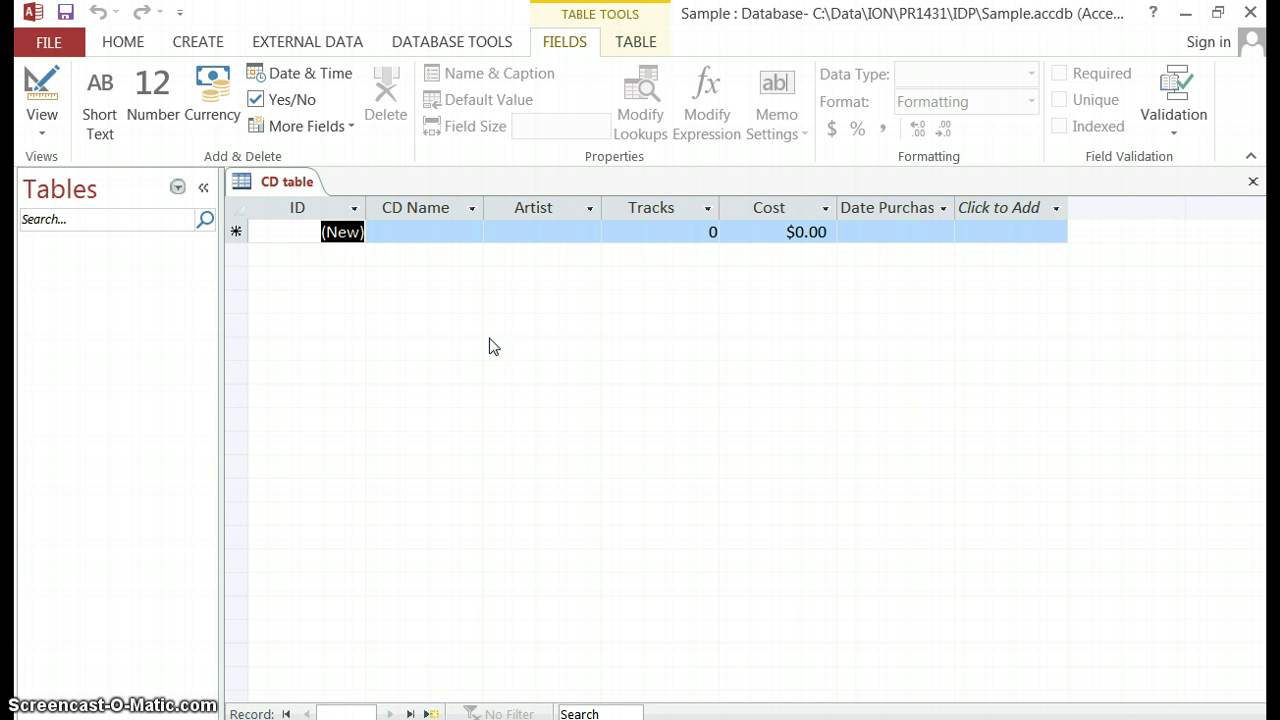
# Step: Enter the first CD record: Rubber Soul, artist Beatles, 14 tracks, cost $4.00, purchased 6/1/2014
pyautogui.click(446, 236)
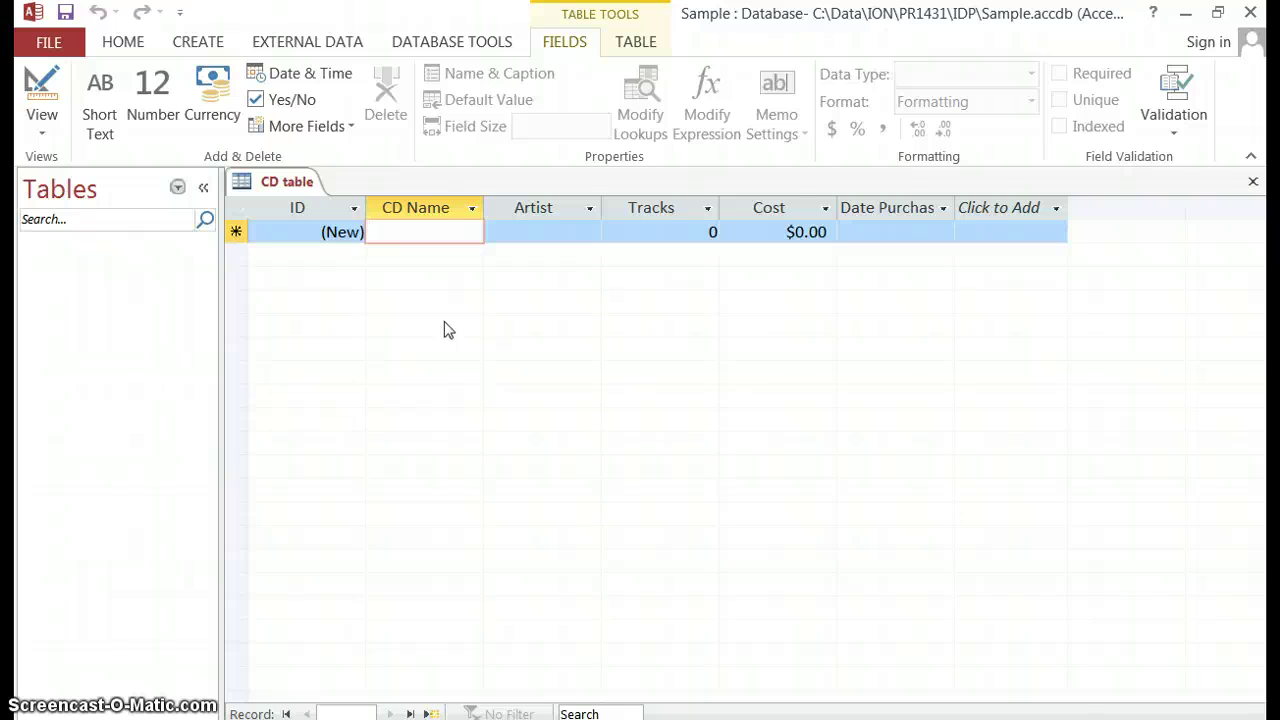
pyautogui.write('R')
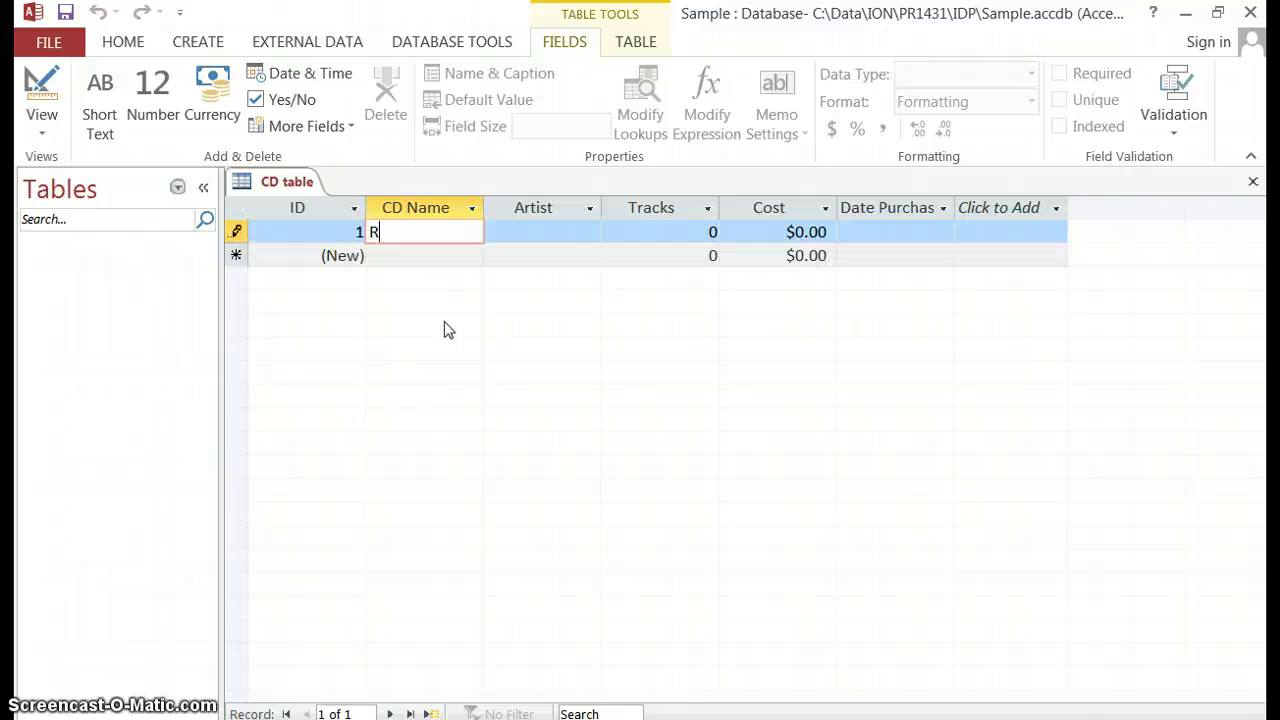
pyautogui.write('ubber Soul')
pyautogui.press('Tab')
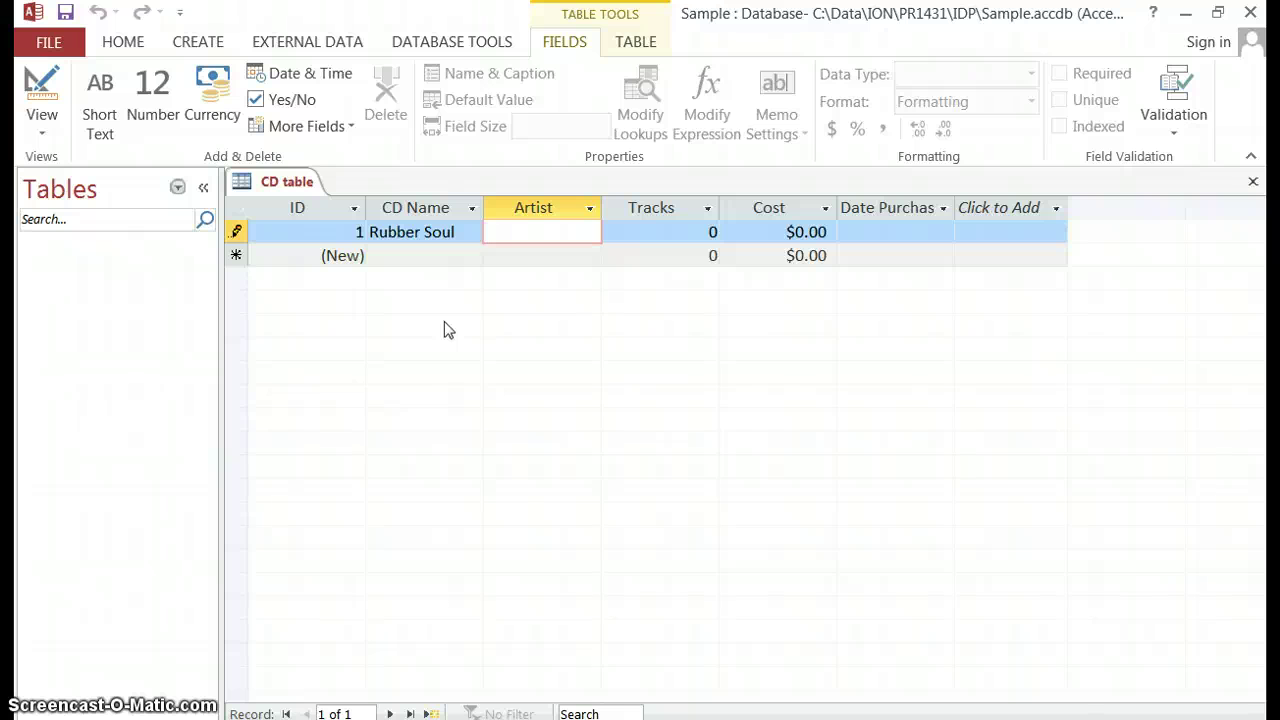
pyautogui.write('Beatles')
pyautogui.press('Tab')
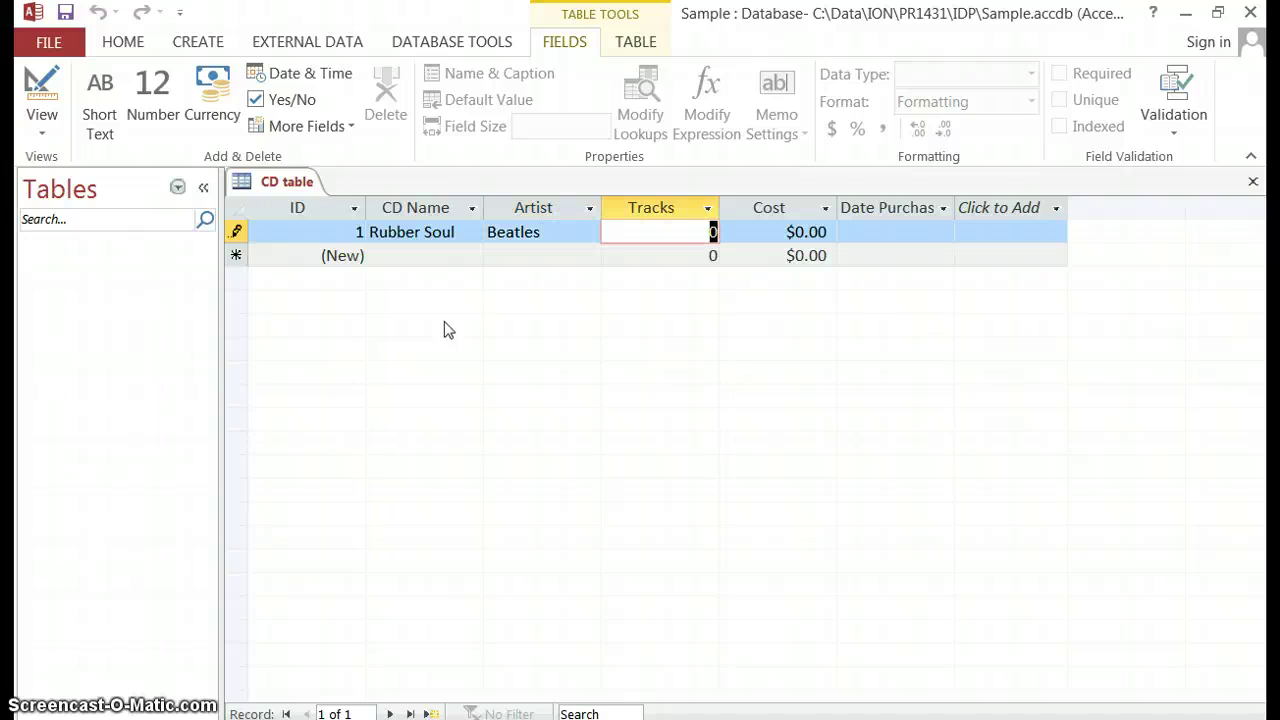
pyautogui.write('14')
pyautogui.press('Tab')
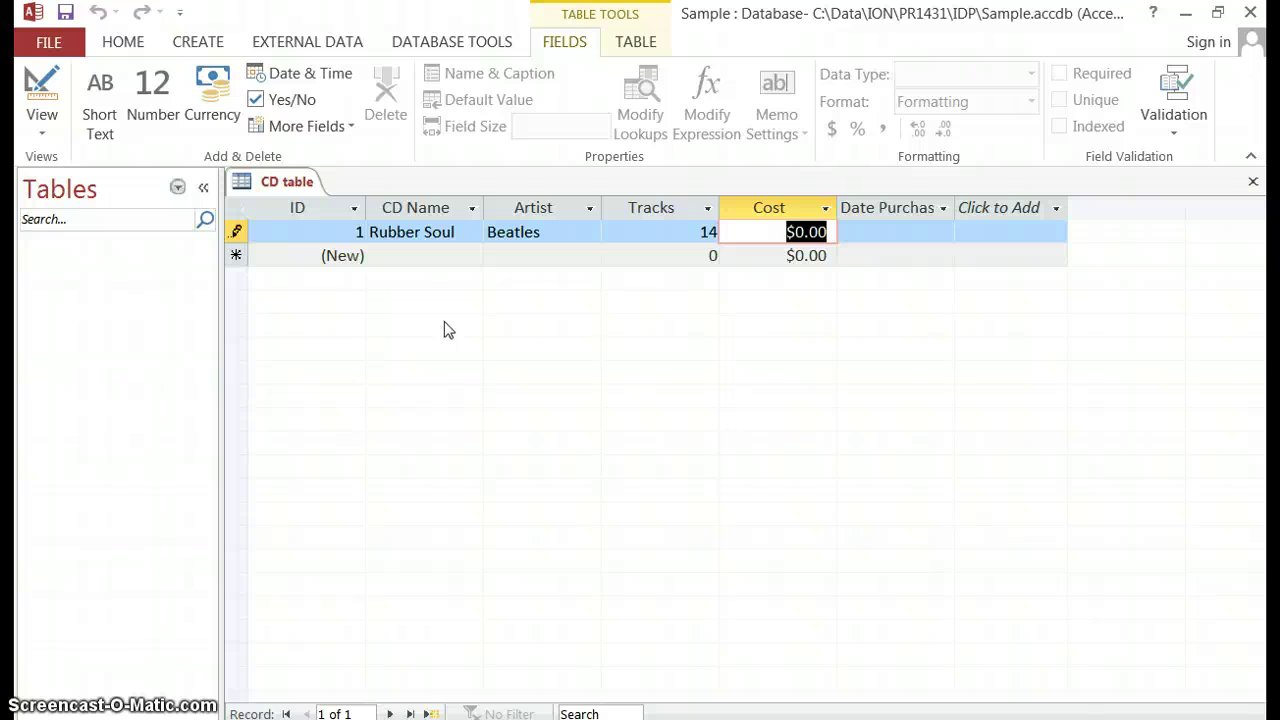
pyautogui.write('4')
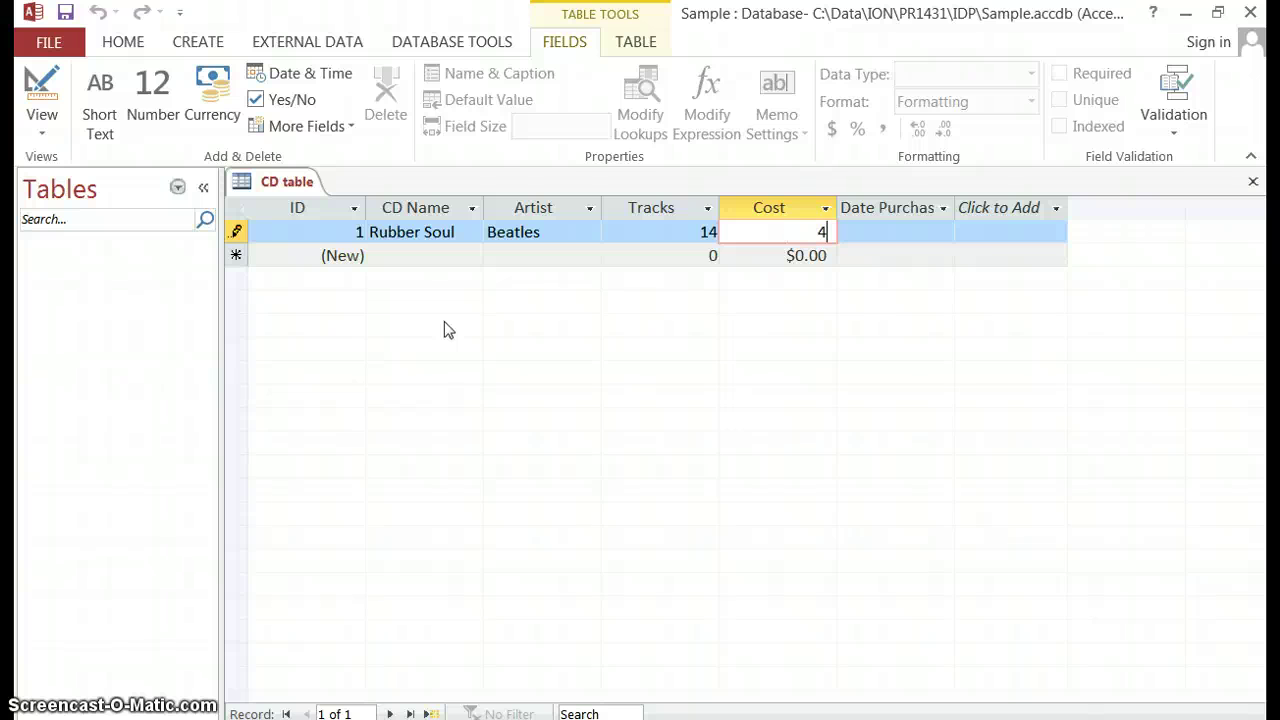
pyautogui.press('Tab')
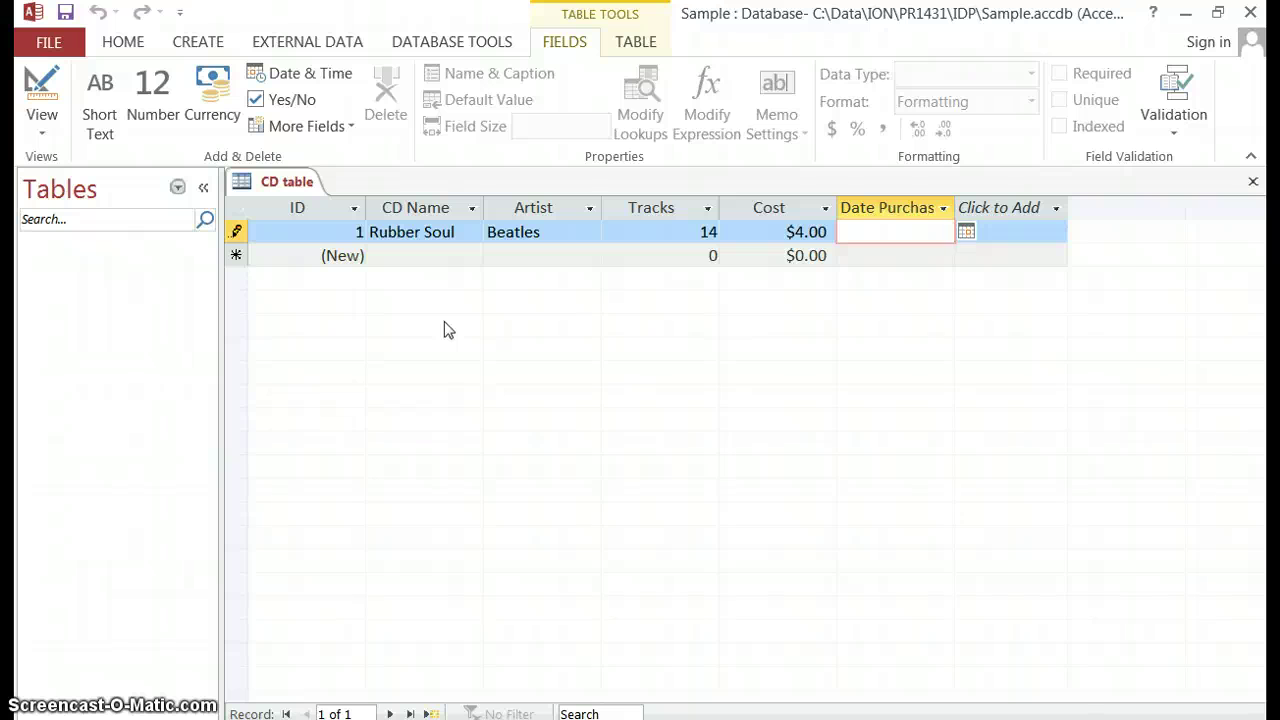
pyautogui.write('6/1')
pyautogui.press('Tab')
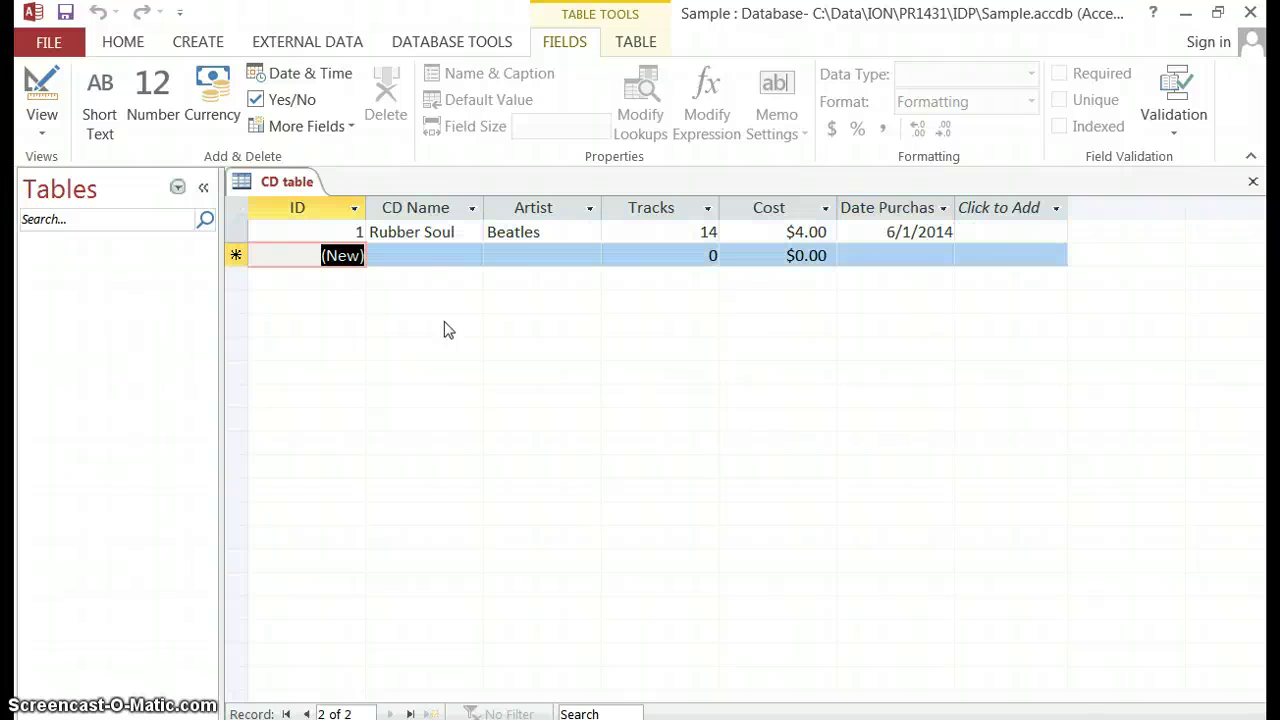
# Step: Start a second CD record in the CD Name field of the blank row
pyautogui.press('Up')
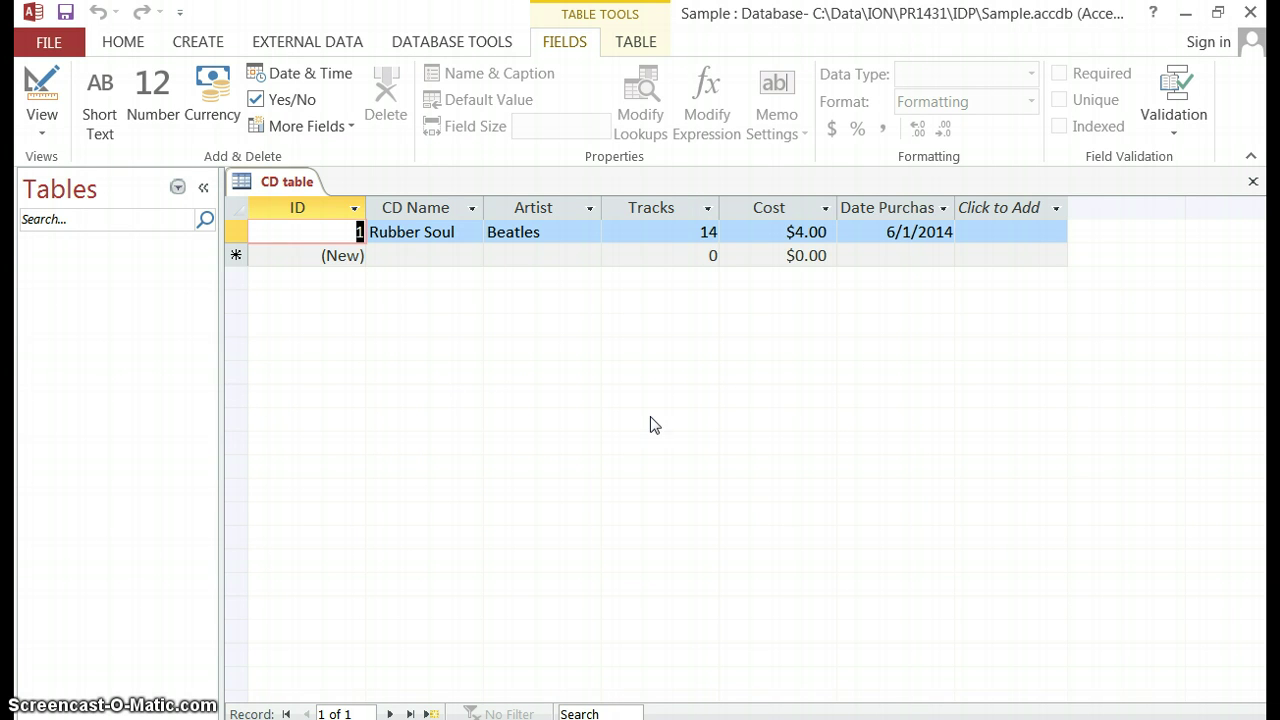
pyautogui.click(413, 254)
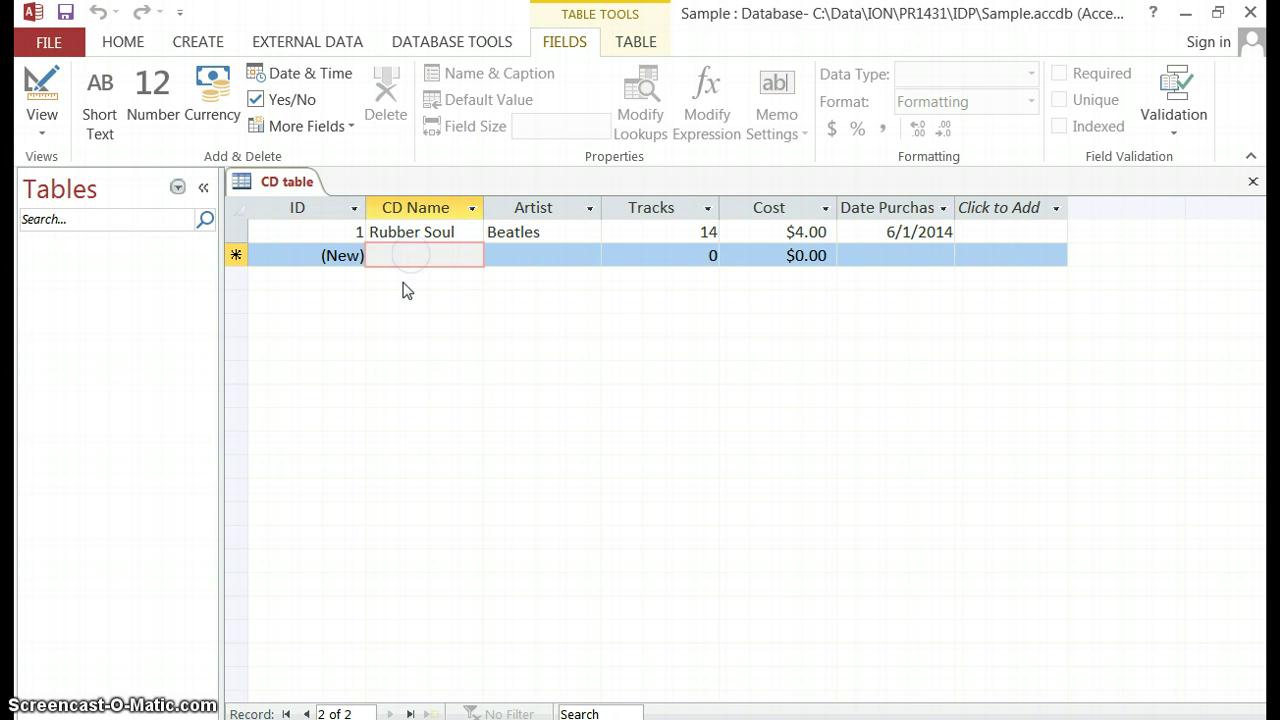